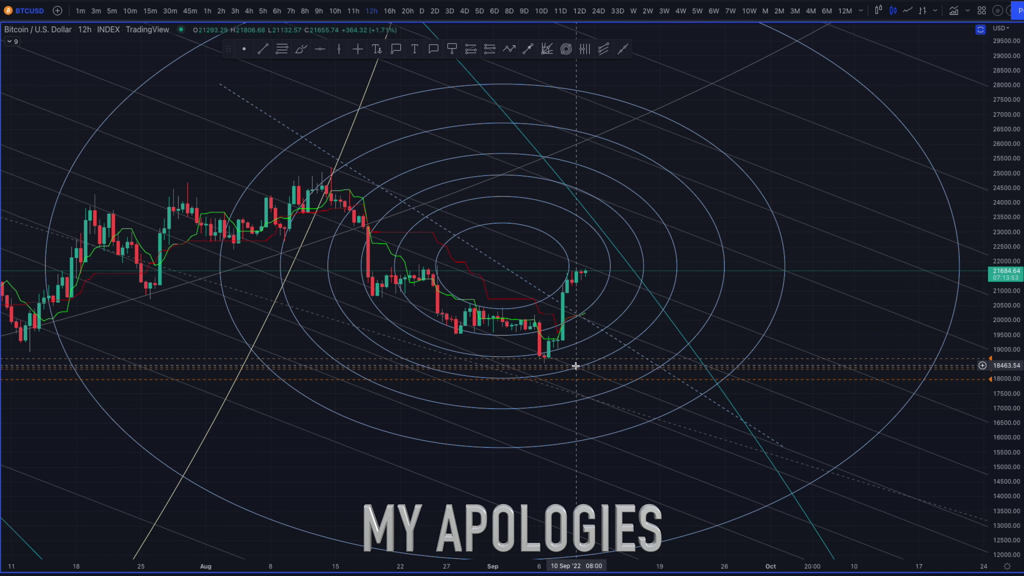
# - Mark the late-July, late-August and current price swings on the 12-hour Bitcoin chart with freehand strokes, and clear them
pyautogui.moveTo(545, 374)
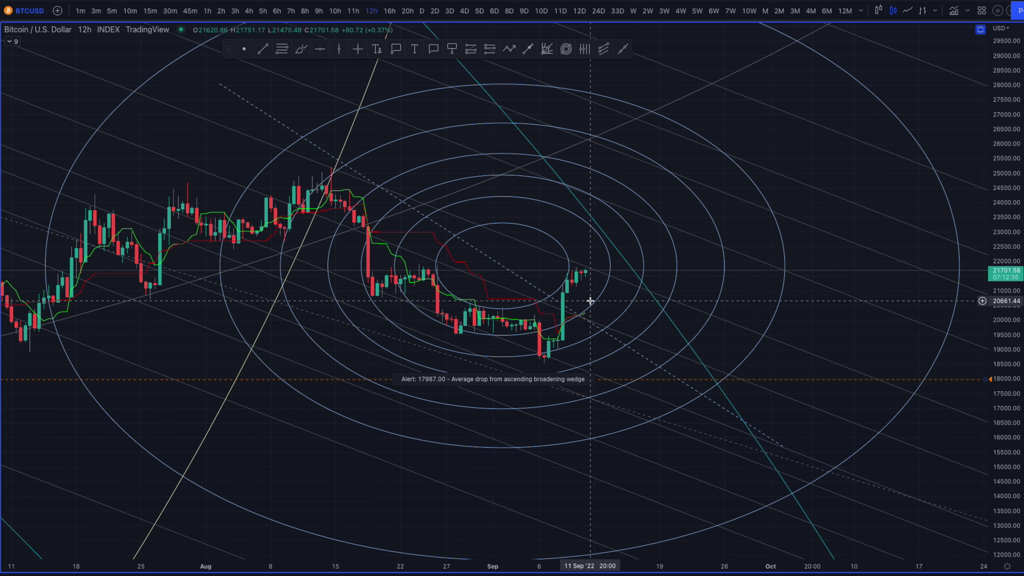
pyautogui.moveTo(590, 276)
pyautogui.mouseDown()
pyautogui.moveTo(606, 314)
pyautogui.moveTo(586, 314)
pyautogui.moveTo(599, 325)
pyautogui.moveTo(585, 318)
pyautogui.moveTo(611, 319)
pyautogui.moveTo(583, 320)
pyautogui.moveTo(602, 307)
pyautogui.moveTo(590, 323)
pyautogui.moveTo(585, 309)
pyautogui.mouseUp()
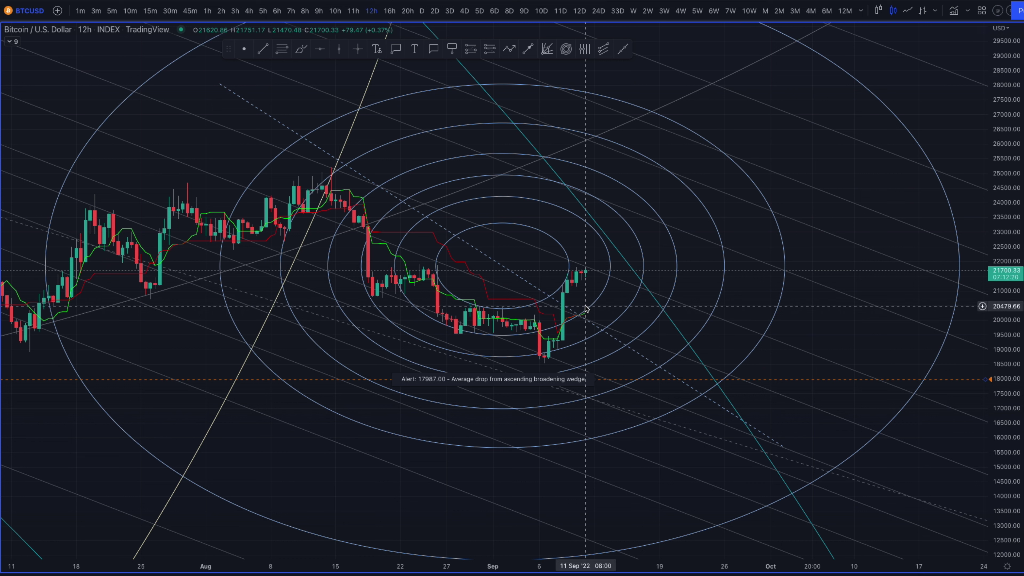
pyautogui.moveTo(393, 254); pyautogui.dragTo(436, 275)
pyautogui.moveTo(192, 238)
pyautogui.mouseDown()
pyautogui.moveTo(196, 216)
pyautogui.moveTo(225, 213)
pyautogui.moveTo(223, 242)
pyautogui.moveTo(180, 242)
pyautogui.mouseUp()
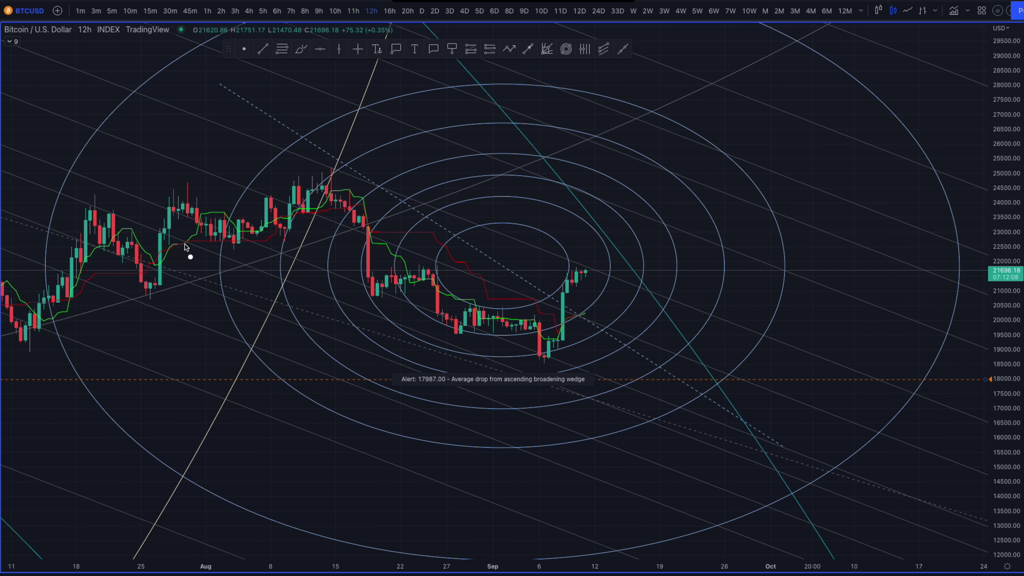
pyautogui.moveTo(181, 248); pyautogui.dragTo(178, 241)
pyautogui.moveTo(170, 196)
pyautogui.mouseDown()
pyautogui.moveTo(177, 209)
pyautogui.moveTo(190, 200)
pyautogui.mouseUp()
pyautogui.moveTo(191, 236)
pyautogui.mouseDown()
pyautogui.moveTo(214, 210)
pyautogui.moveTo(189, 203)
pyautogui.moveTo(221, 231)
pyautogui.moveTo(207, 193)
pyautogui.moveTo(213, 246)
pyautogui.moveTo(161, 202)
pyautogui.moveTo(214, 186)
pyautogui.mouseUp()
pyautogui.moveTo(598, 278)
pyautogui.mouseDown()
pyautogui.moveTo(591, 252)
pyautogui.moveTo(606, 238)
pyautogui.mouseUp()
pyautogui.press('Escape')
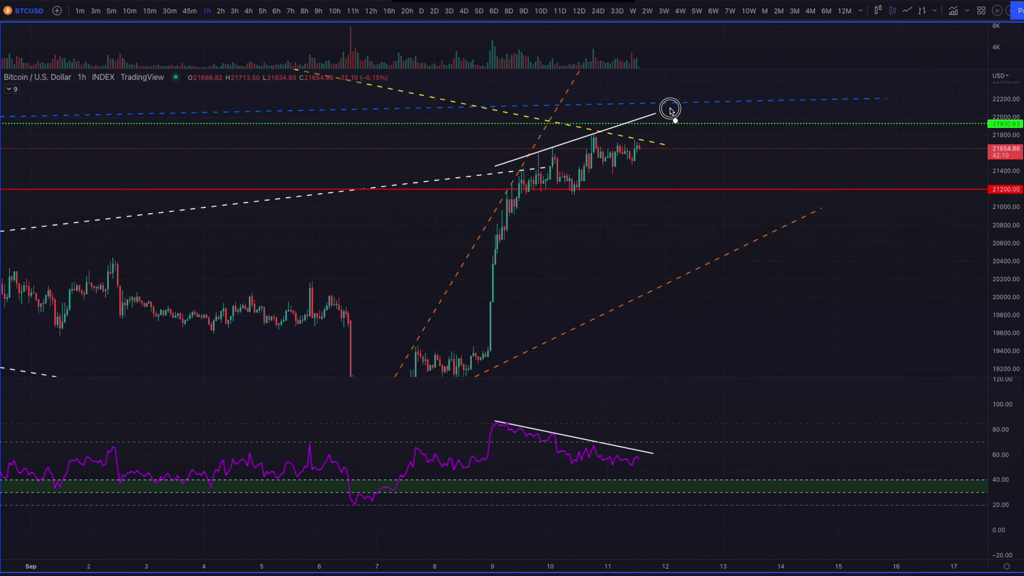
# - Circle the rising white trendline on the 1-hour price and the falling one on the purple oscillator, and clear the marks
pyautogui.moveTo(670, 109)
pyautogui.mouseDown()
pyautogui.moveTo(474, 165)
pyautogui.moveTo(715, 96)
pyautogui.moveTo(655, 101)
pyautogui.mouseUp()
pyautogui.moveTo(578, 399)
pyautogui.mouseDown()
pyautogui.moveTo(629, 484)
pyautogui.moveTo(537, 411)
pyautogui.mouseUp()
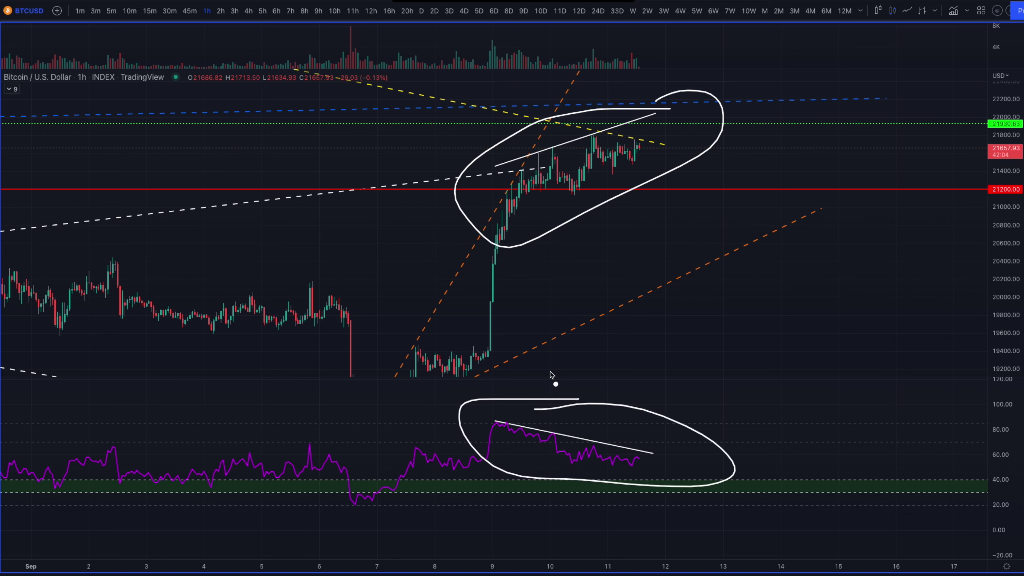
pyautogui.press('e')
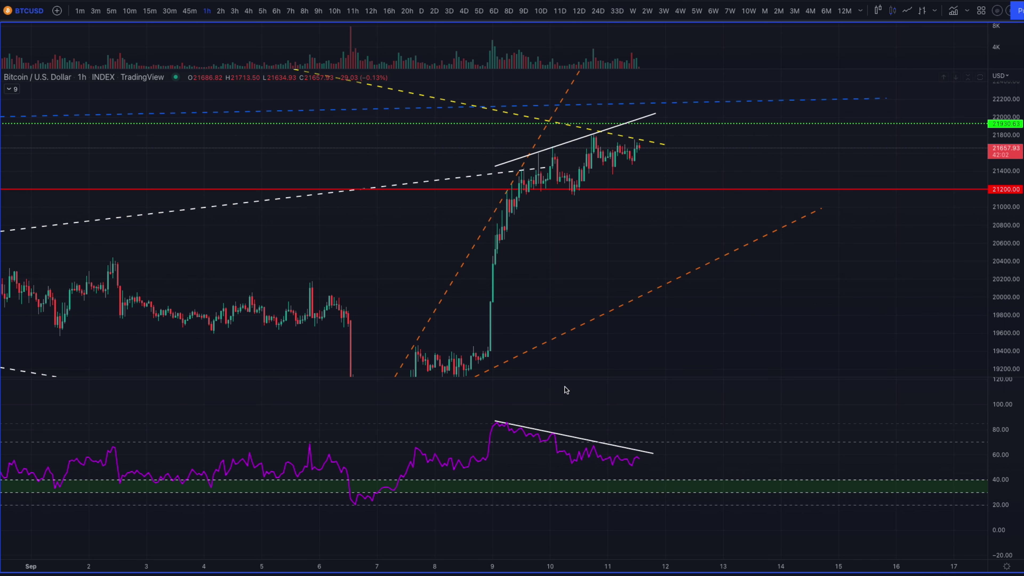
# - Sketch a projected decline from the current price to the lower orange dashed line at about 20,400, and clear it
pyautogui.moveTo(557, 425); pyautogui.dragTo(676, 467)
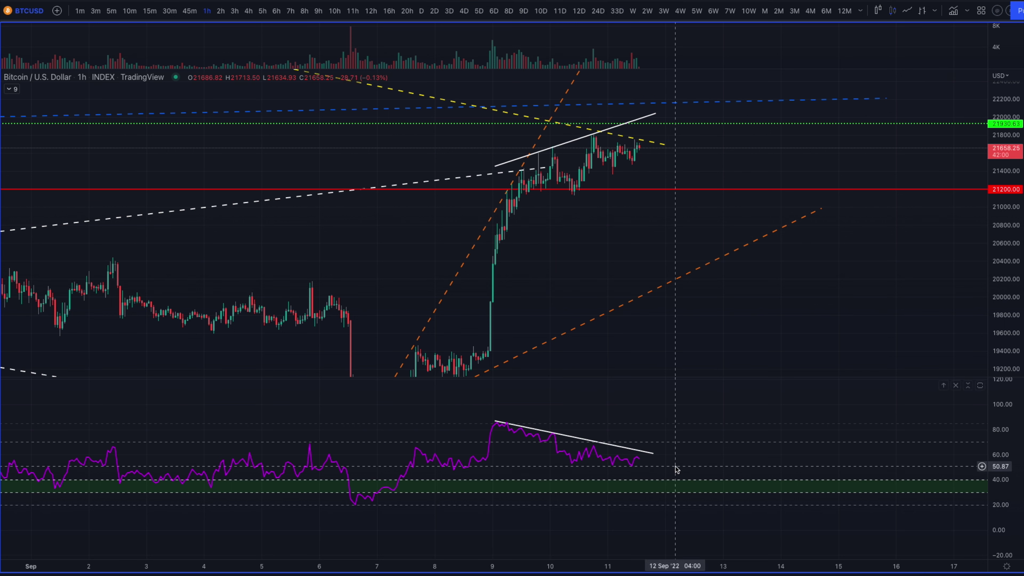
pyautogui.click(658, 187)
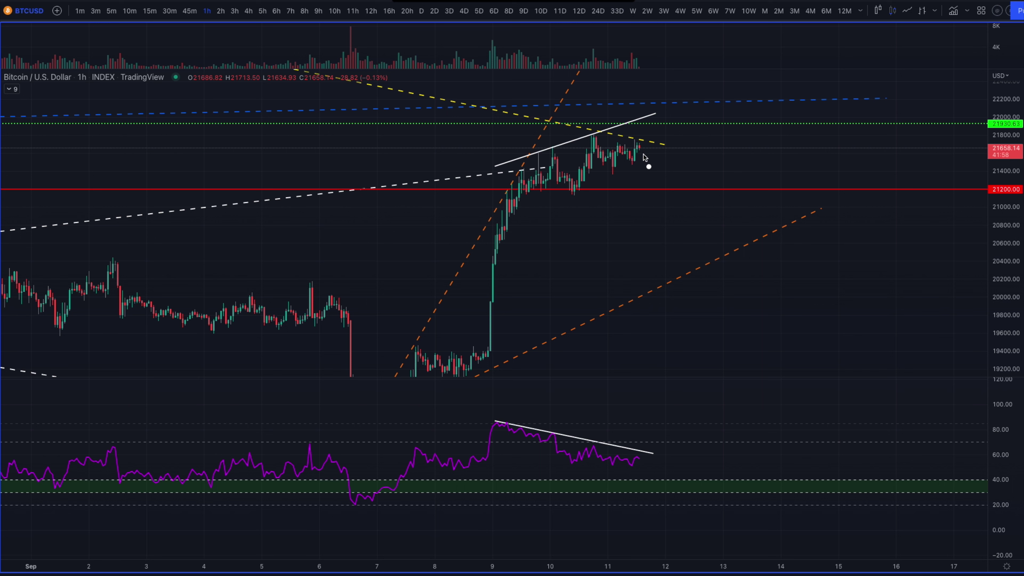
pyautogui.moveTo(642, 147)
pyautogui.mouseDown()
pyautogui.moveTo(645, 165)
pyautogui.moveTo(719, 251)
pyautogui.mouseUp()
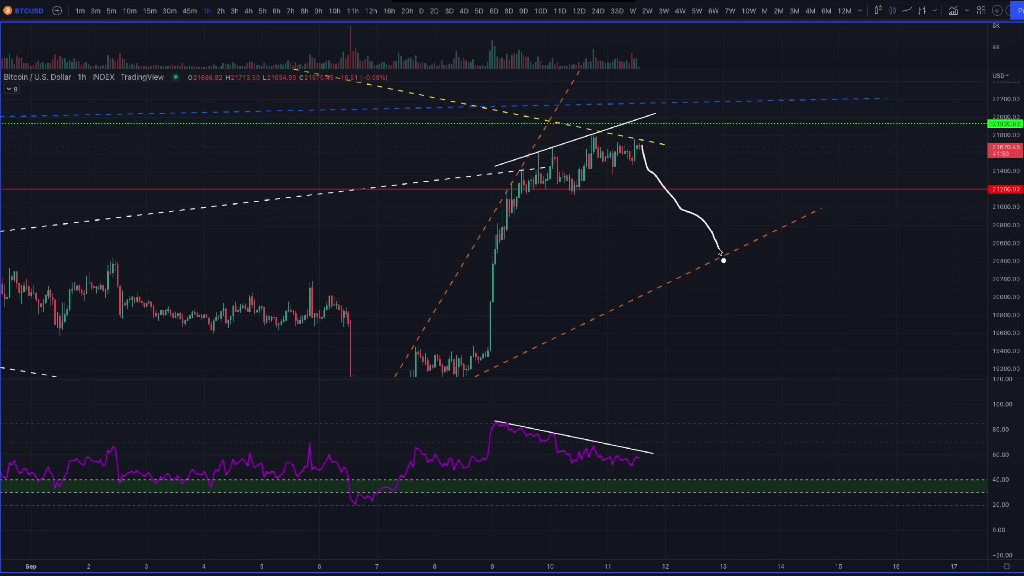
pyautogui.moveTo(719, 258)
pyautogui.mouseDown()
pyautogui.moveTo(732, 288)
pyautogui.moveTo(756, 303)
pyautogui.moveTo(806, 284)
pyautogui.mouseUp()
pyautogui.press('Escape')
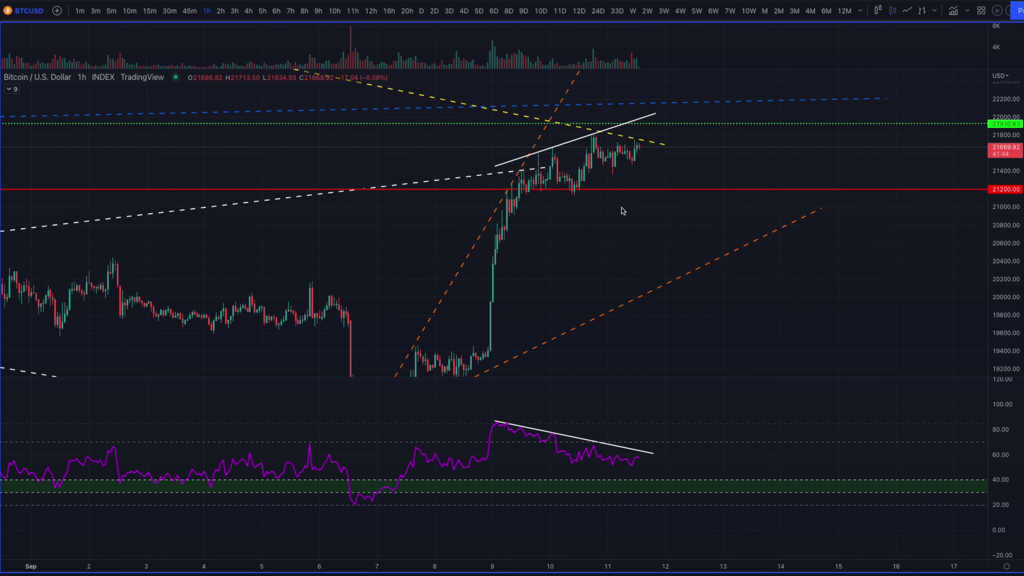
# - Maximize the price pane and widen its scales to cover about 14,000 to 28,000 from late August through September
pyautogui.doubleClick(621, 233)
pyautogui.moveTo(1000, 93); pyautogui.dragTo(1001, 243)
pyautogui.scroll(-5, 908, 487)
pyautogui.moveTo(886, 365); pyautogui.dragTo(698, 380)
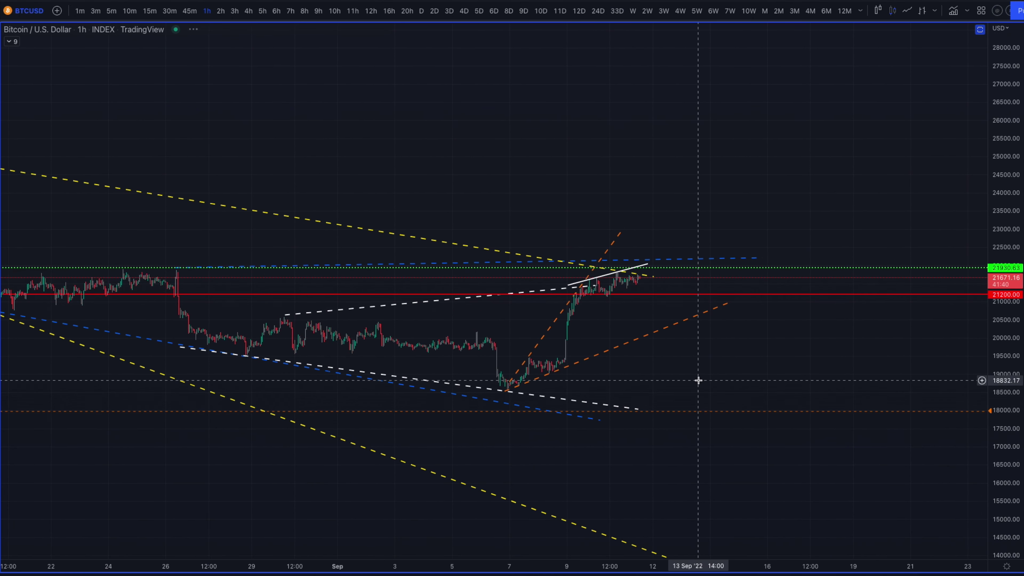
# - Move the right end of the blue dashed upper trendline to about 21,816 on 14 September at 17:00, and sketch the recent price path
pyautogui.moveTo(580, 291); pyautogui.dragTo(641, 276)
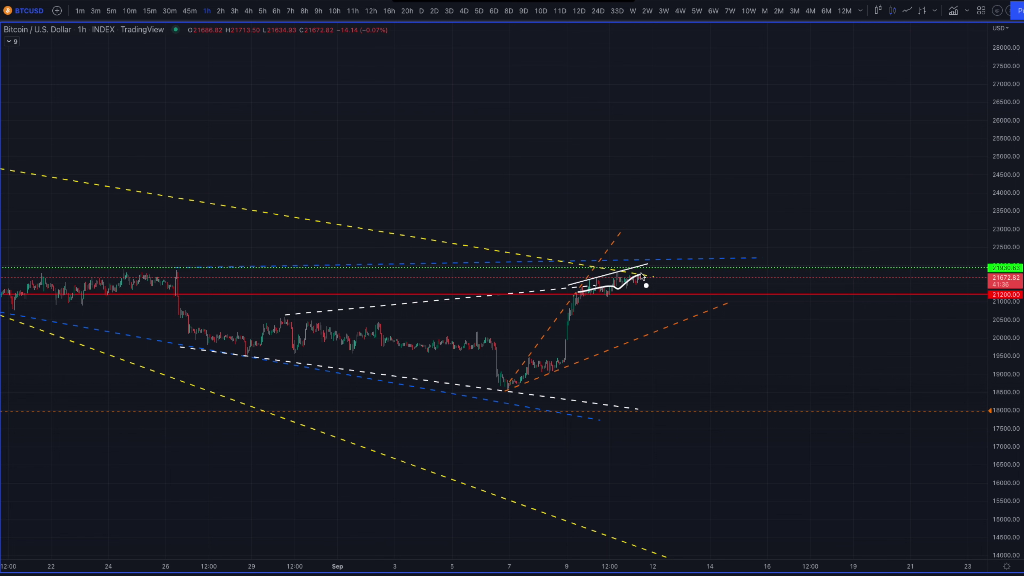
pyautogui.moveTo(760, 260); pyautogui.dragTo(732, 274)
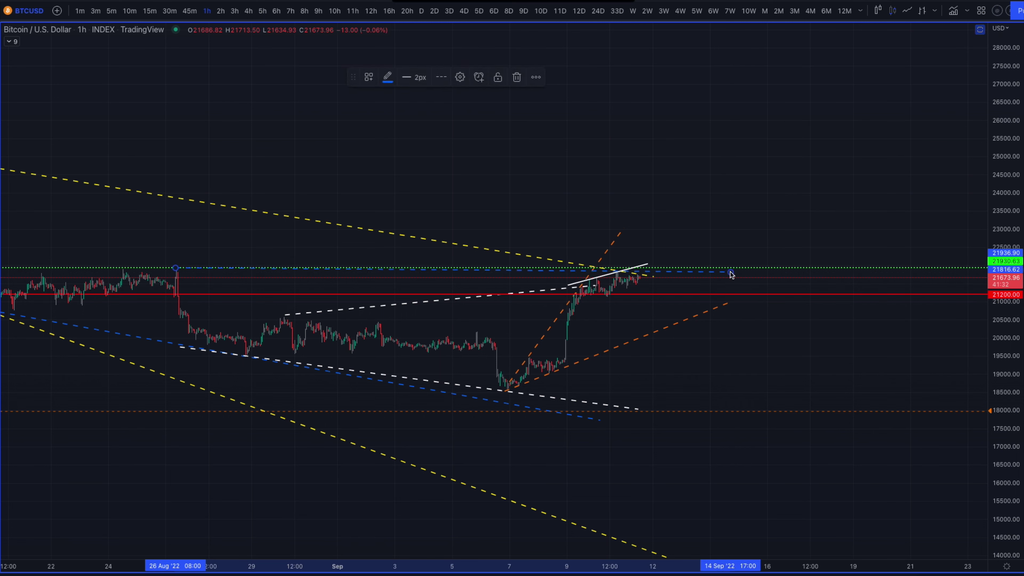
pyautogui.moveTo(616, 277)
pyautogui.mouseDown()
pyautogui.moveTo(640, 275)
pyautogui.moveTo(679, 325)
pyautogui.moveTo(718, 317)
pyautogui.moveTo(768, 240)
pyautogui.mouseUp()
pyautogui.hotkey('ctrl', 'z')
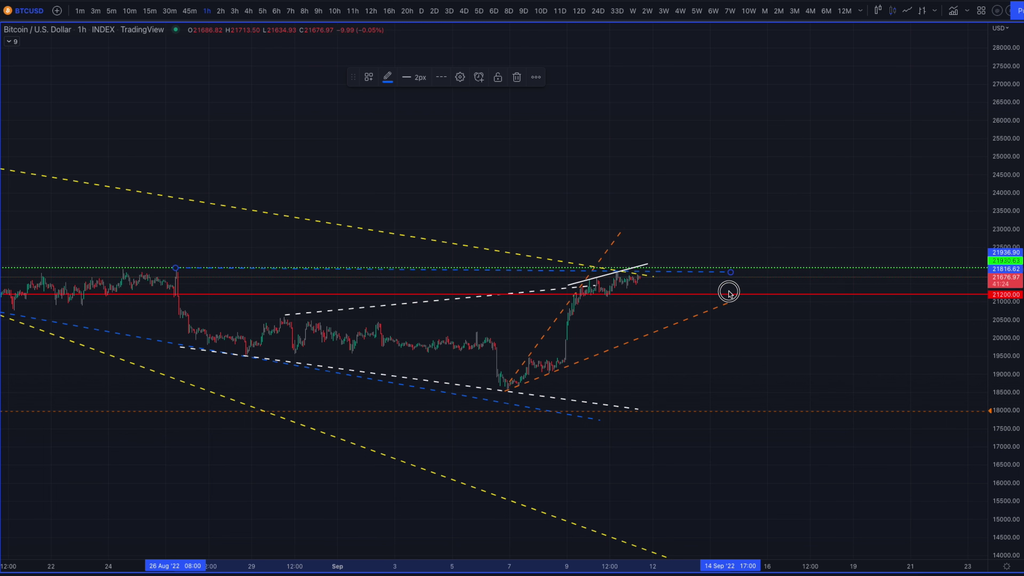
# - Slope the blue dashed upper trendline down to about 19,000 and trace the price swings from 20 August with freehand strokes
pyautogui.moveTo(731, 273); pyautogui.dragTo(680, 376)
pyautogui.scroll(-2, 455, 408)
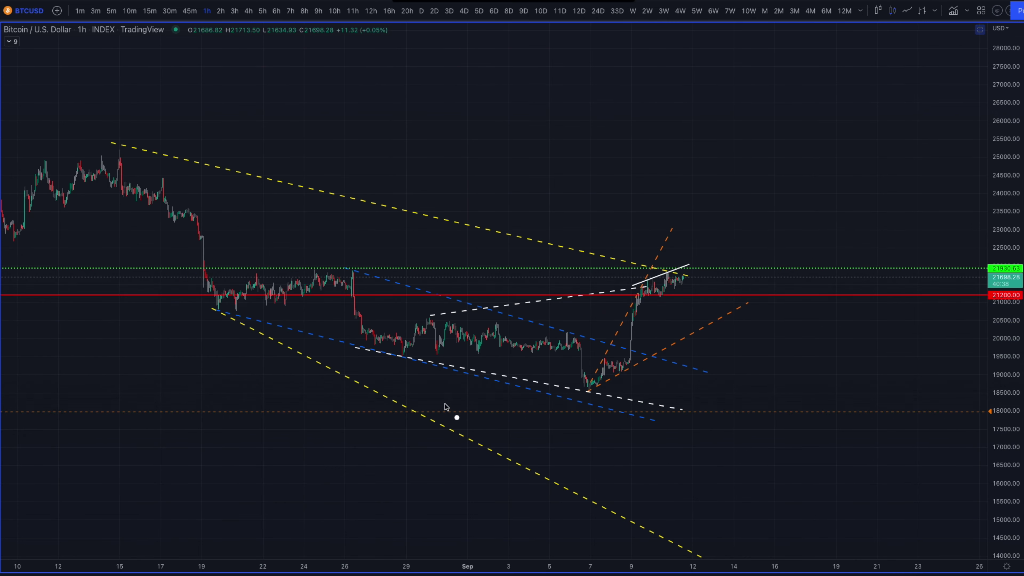
pyautogui.moveTo(222, 299); pyautogui.dragTo(340, 270)
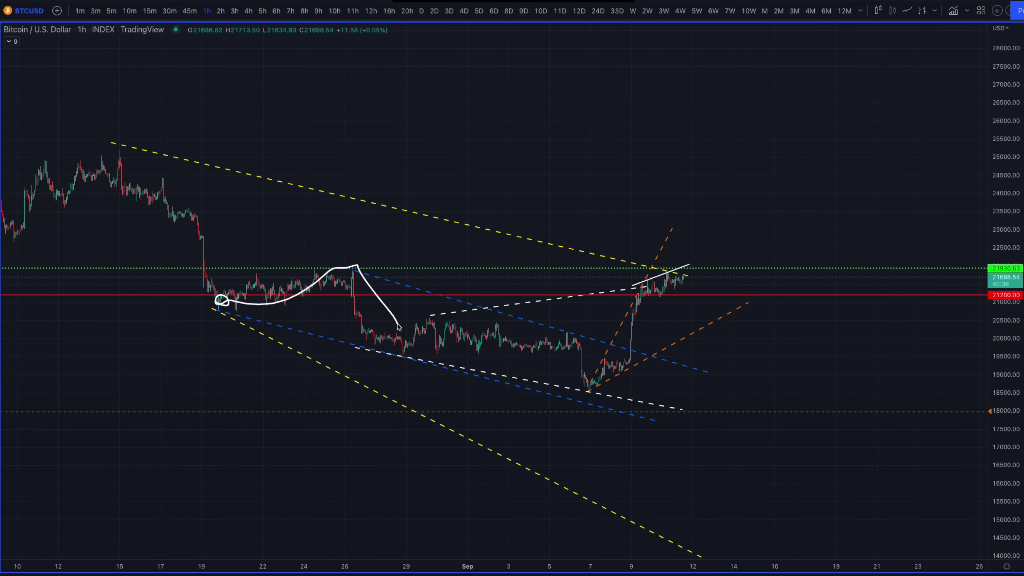
pyautogui.moveTo(412, 364)
pyautogui.mouseDown()
pyautogui.moveTo(572, 333)
pyautogui.moveTo(590, 385)
pyautogui.moveTo(602, 387)
pyautogui.moveTo(581, 401)
pyautogui.moveTo(599, 410)
pyautogui.moveTo(627, 367)
pyautogui.moveTo(630, 278)
pyautogui.mouseUp()
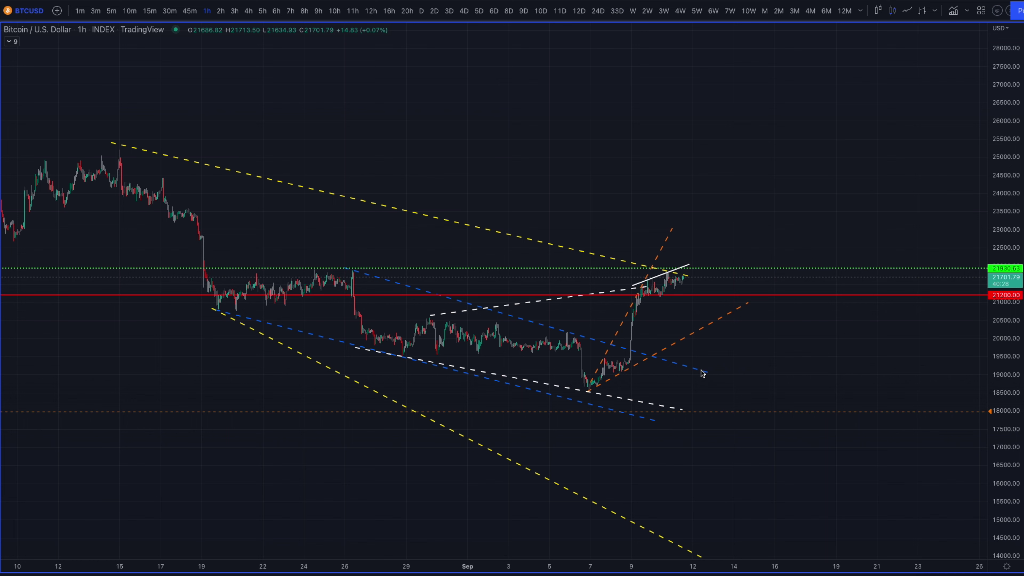
# - Realign the blue dashed upper trendline from the late-August high near 21,900 to about 21,800 on 13 September at 10:00
pyautogui.moveTo(706, 372); pyautogui.dragTo(721, 274)
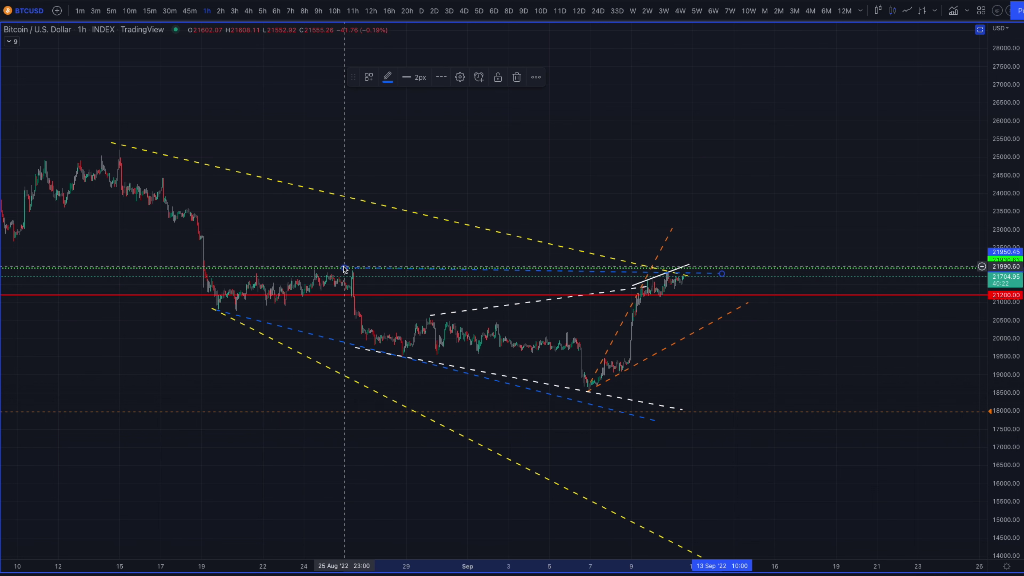
pyautogui.moveTo(343, 268); pyautogui.dragTo(347, 269)
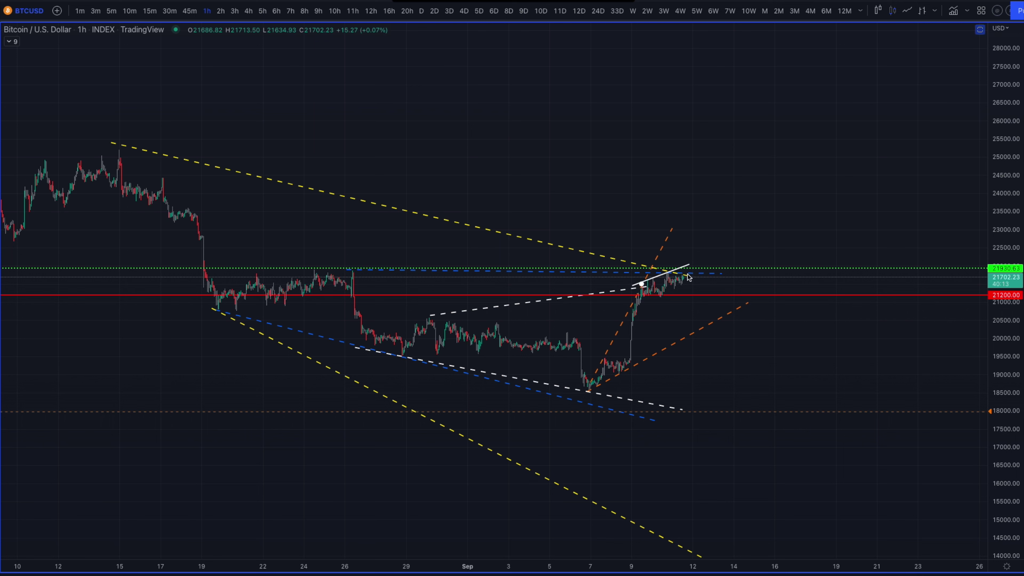
pyautogui.click(716, 273)
# - Place a Fibonacci tool from the 6 September low at 18,551.12 to 21,763.09 on 9 September, and circle its 1.618 level
pyautogui.moveTo(219, 303)
pyautogui.mouseDown()
pyautogui.moveTo(363, 259)
pyautogui.moveTo(406, 347)
pyautogui.moveTo(670, 270)
pyautogui.moveTo(713, 320)
pyautogui.moveTo(769, 210)
pyautogui.mouseUp()
pyautogui.moveTo(669, 271)
pyautogui.mouseDown()
pyautogui.moveTo(734, 338)
pyautogui.moveTo(771, 312)
pyautogui.moveTo(797, 237)
pyautogui.mouseUp()
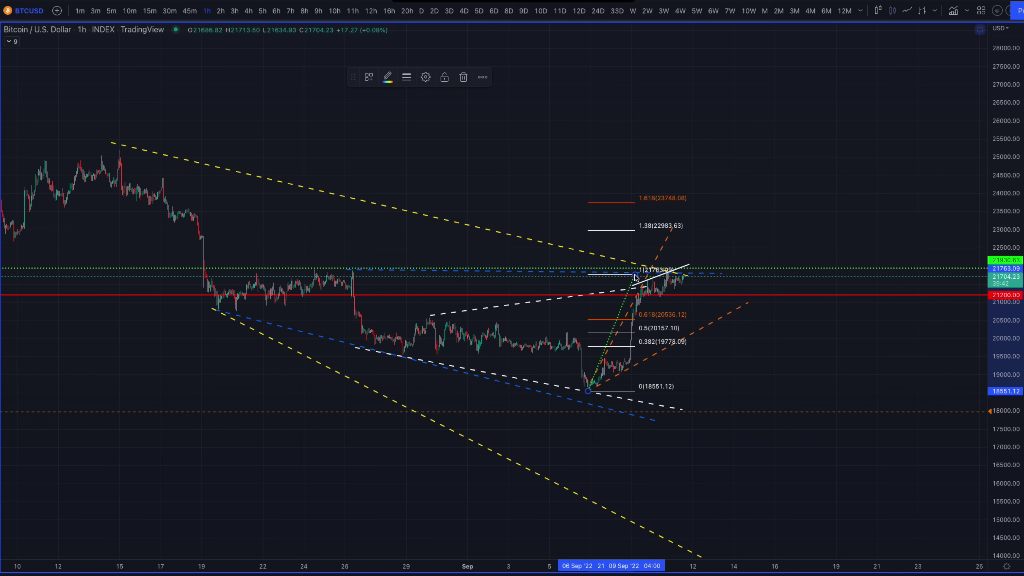
pyautogui.moveTo(698, 192); pyautogui.dragTo(631, 196)
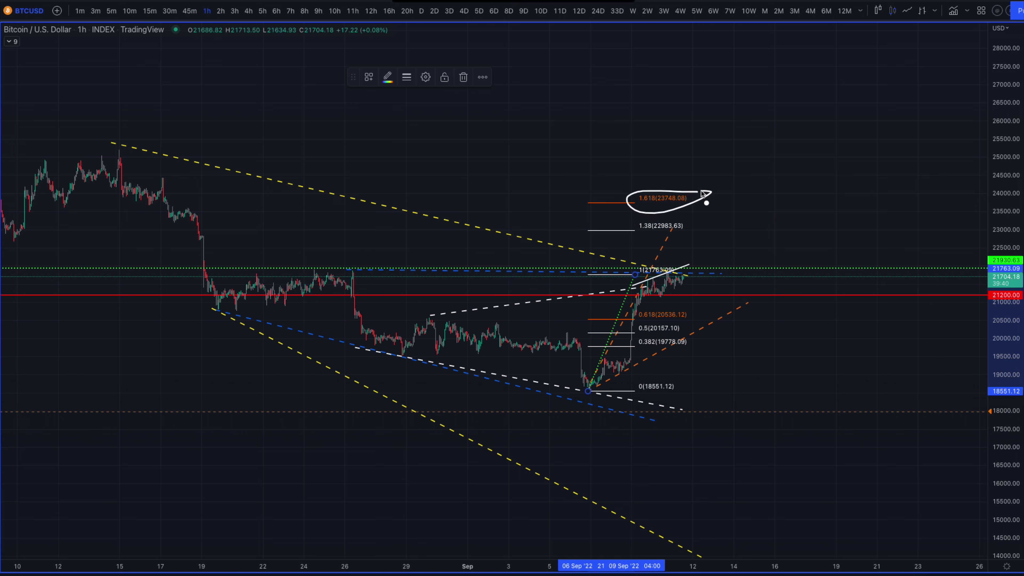
pyautogui.press('Escape')
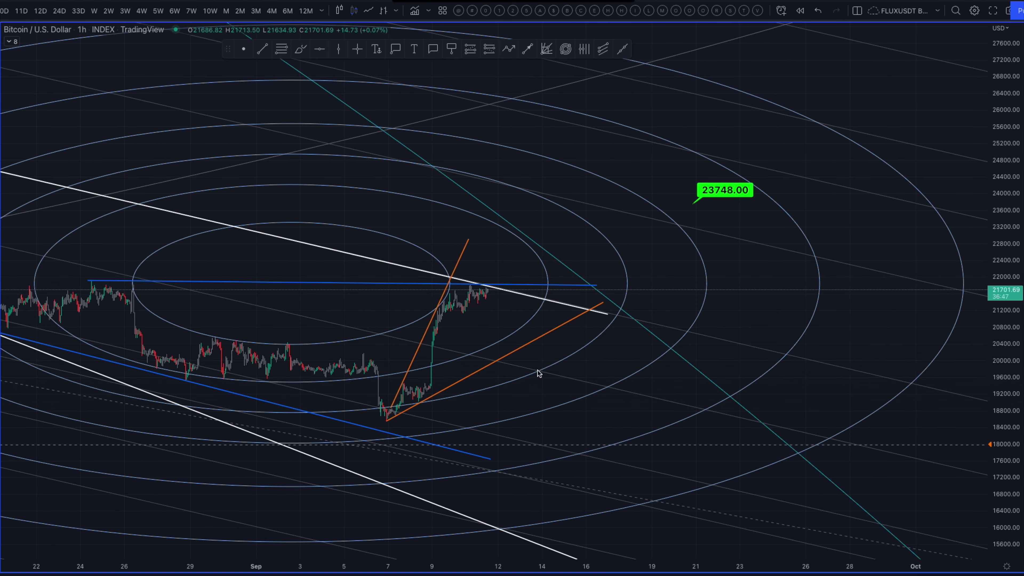
# - Sketch a dip from the current price to about 19,400, a rise to the 23,748 label and a following decline, and clear the sketch
pyautogui.moveTo(763, 163)
pyautogui.mouseDown()
pyautogui.moveTo(668, 190)
pyautogui.moveTo(739, 160)
pyautogui.mouseUp()
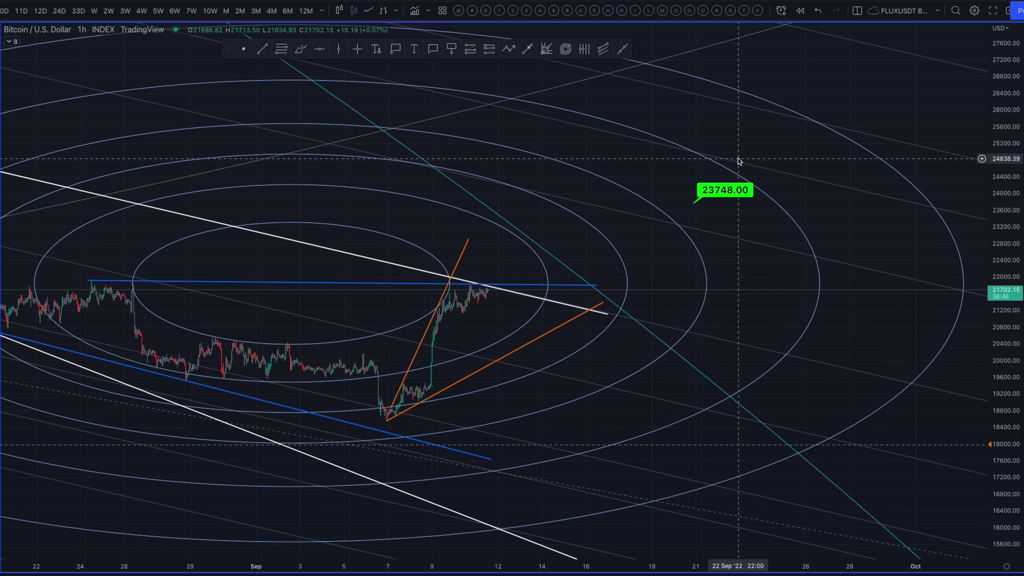
pyautogui.click(486, 290)
pyautogui.moveTo(486, 291)
pyautogui.mouseDown()
pyautogui.moveTo(533, 370)
pyautogui.moveTo(557, 356)
pyautogui.moveTo(519, 367)
pyautogui.moveTo(574, 375)
pyautogui.moveTo(579, 395)
pyautogui.moveTo(607, 379)
pyautogui.moveTo(698, 203)
pyautogui.mouseUp()
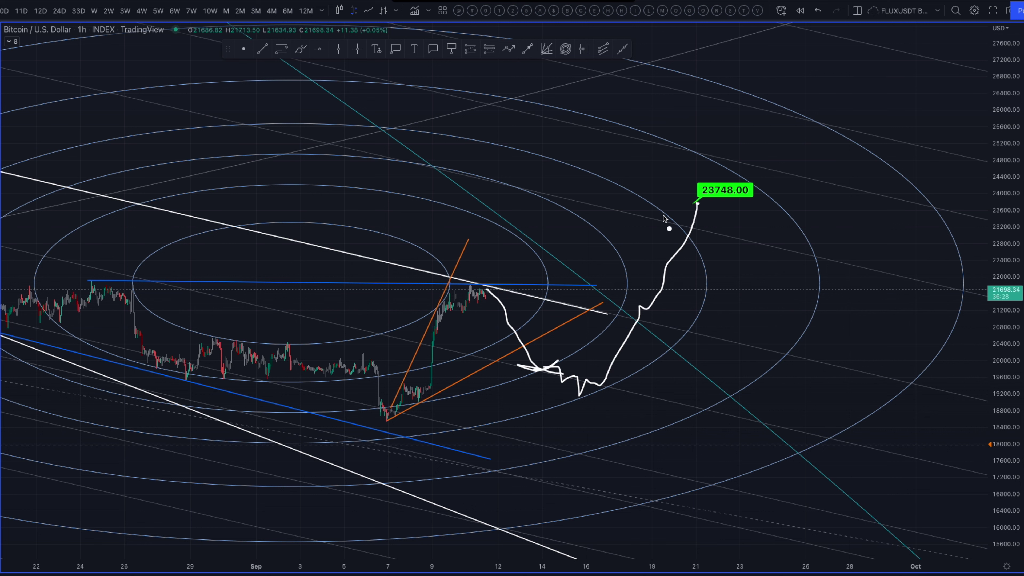
pyautogui.moveTo(658, 207)
pyautogui.mouseDown()
pyautogui.moveTo(634, 198)
pyautogui.moveTo(657, 208)
pyautogui.mouseUp()
pyautogui.moveTo(631, 215)
pyautogui.mouseDown()
pyautogui.moveTo(653, 220)
pyautogui.moveTo(657, 206)
pyautogui.moveTo(641, 201)
pyautogui.moveTo(733, 372)
pyautogui.mouseUp()
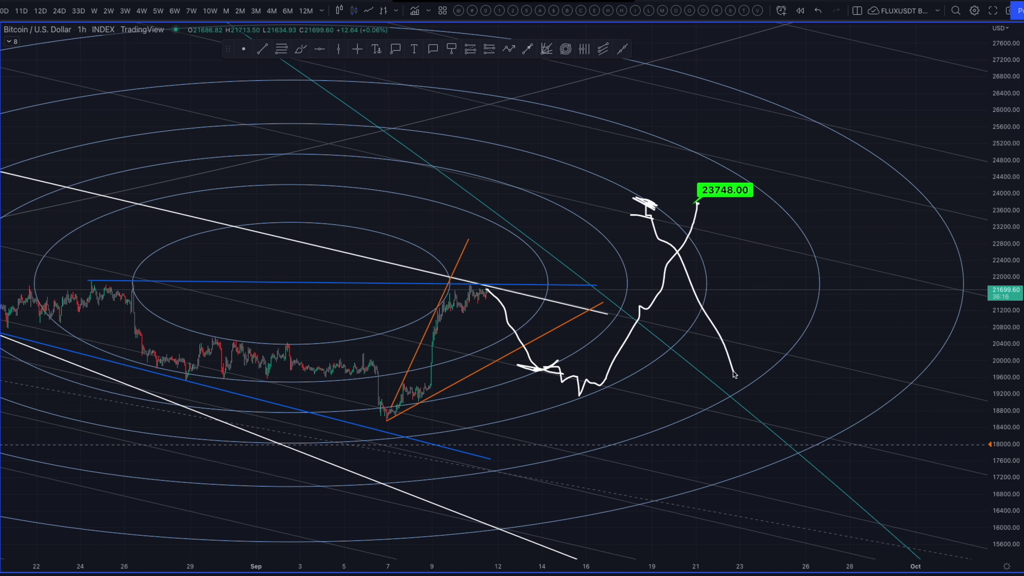
pyautogui.hotkey('ctrl', 'z')
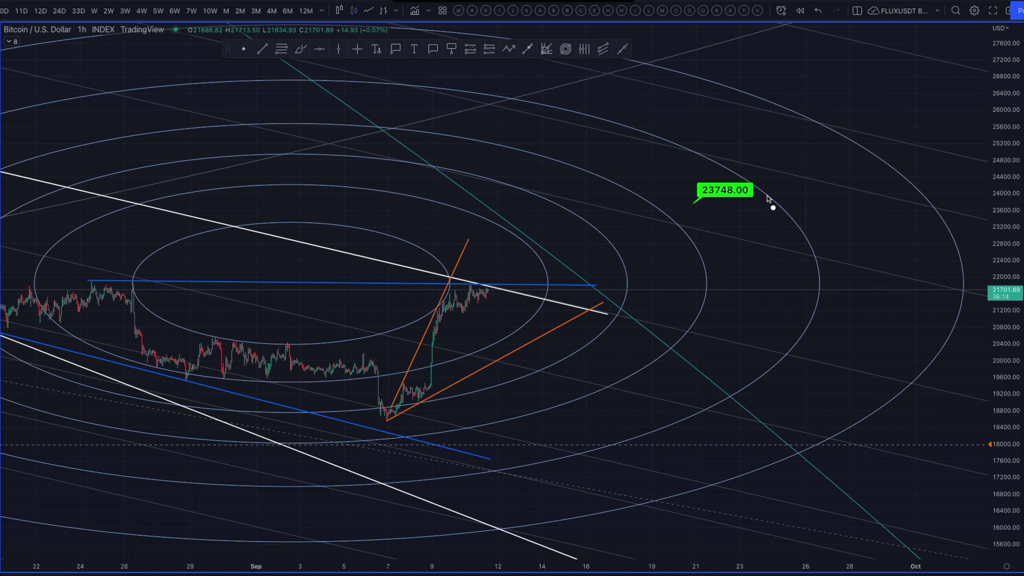
# - Sketch an alternative path dipping to about 19,500 and rising to about 24,000 at the second-outermost ellipse, and clear the freehand marks
pyautogui.moveTo(482, 292)
pyautogui.mouseDown()
pyautogui.moveTo(532, 318)
pyautogui.moveTo(585, 377)
pyautogui.moveTo(635, 361)
pyautogui.moveTo(781, 204)
pyautogui.moveTo(761, 191)
pyautogui.mouseUp()
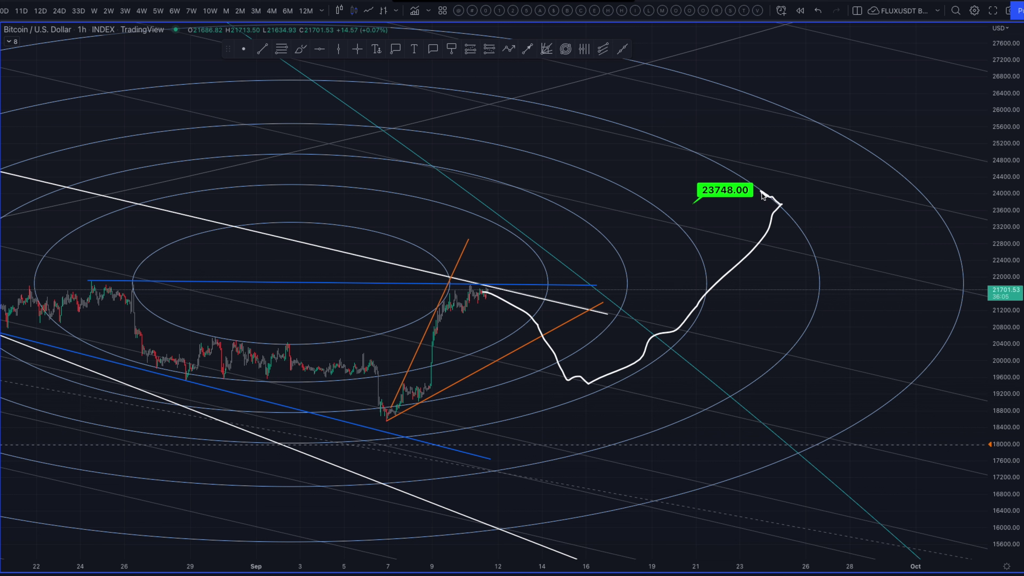
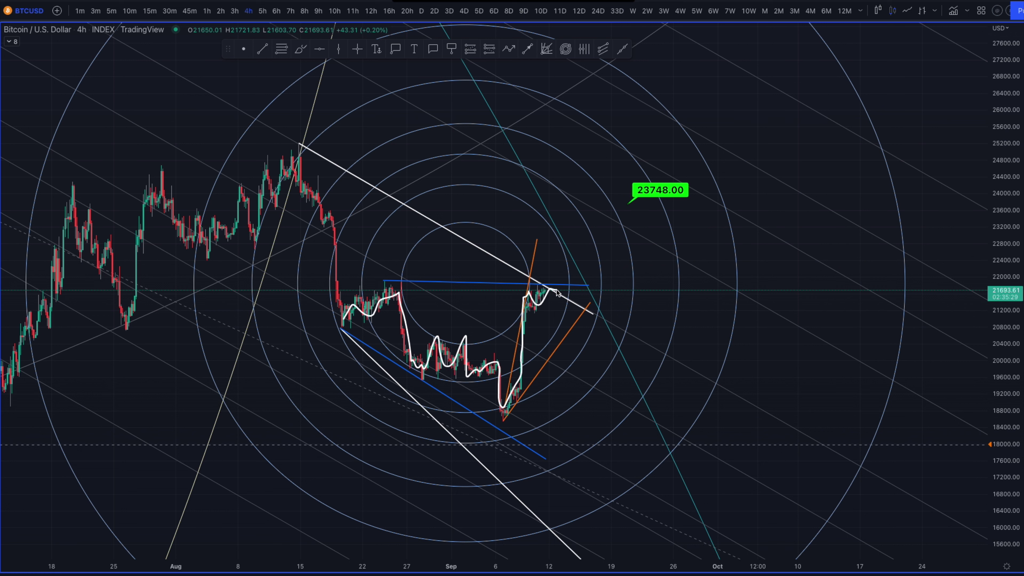
pyautogui.hotkey('ctrl', 'z')
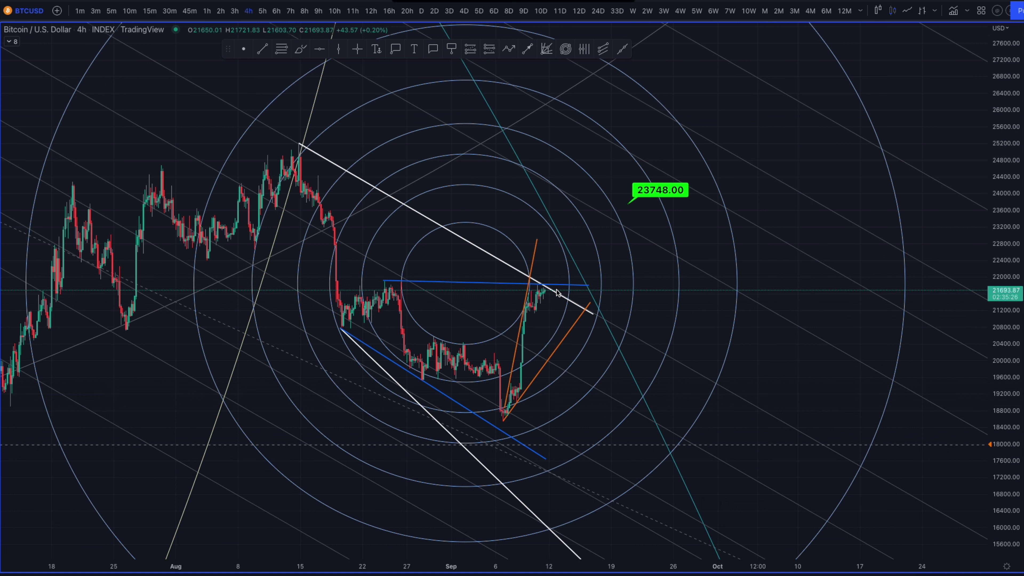
# - Trace the August swings on the 4-hour chart, from the early-month pullback through the peak and drop to the late-August rebound
pyautogui.click(500, 394)
pyautogui.moveTo(171, 216)
pyautogui.mouseDown()
pyautogui.moveTo(213, 241)
pyautogui.moveTo(180, 226)
pyautogui.mouseUp()
pyautogui.moveTo(240, 182)
pyautogui.mouseDown()
pyautogui.moveTo(258, 207)
pyautogui.moveTo(269, 165)
pyautogui.moveTo(276, 204)
pyautogui.moveTo(294, 164)
pyautogui.moveTo(333, 237)
pyautogui.moveTo(343, 318)
pyautogui.moveTo(362, 298)
pyautogui.moveTo(402, 289)
pyautogui.moveTo(390, 271)
pyautogui.moveTo(399, 277)
pyautogui.mouseUp()
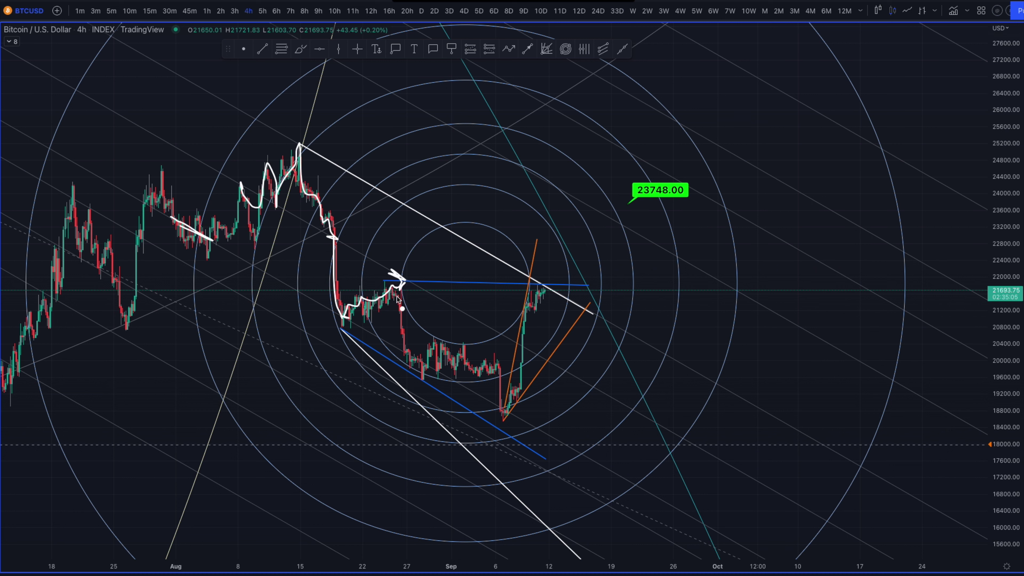
pyautogui.moveTo(405, 352); pyautogui.dragTo(433, 367)
# - Mark both contact points of the white descending trendline, clear the marks, and sketch a decline from the current price to about 20,200
pyautogui.moveTo(550, 293); pyautogui.dragTo(551, 289)
pyautogui.moveTo(301, 151); pyautogui.dragTo(302, 144)
pyautogui.press('Escape')
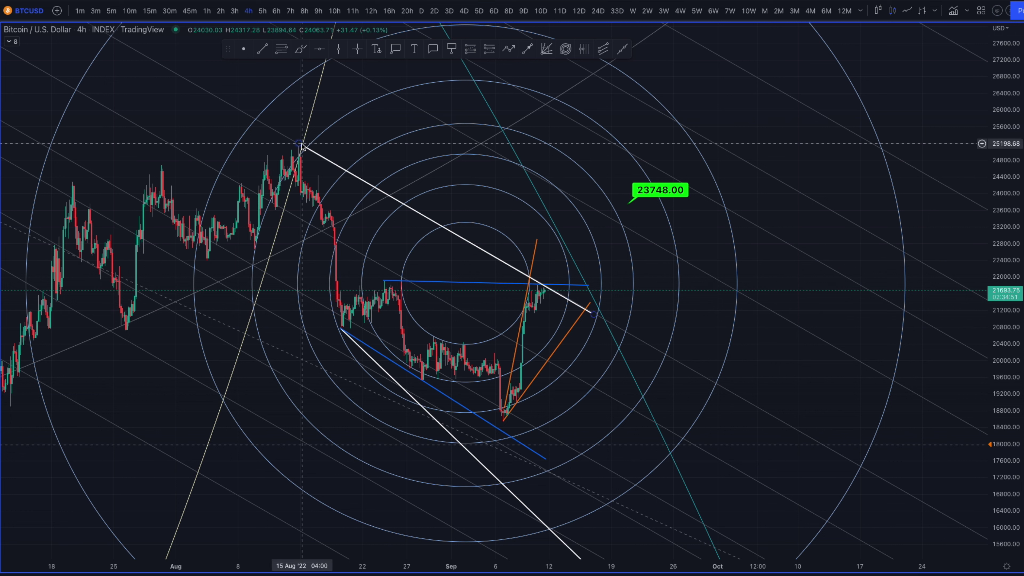
pyautogui.moveTo(548, 289); pyautogui.dragTo(583, 352)
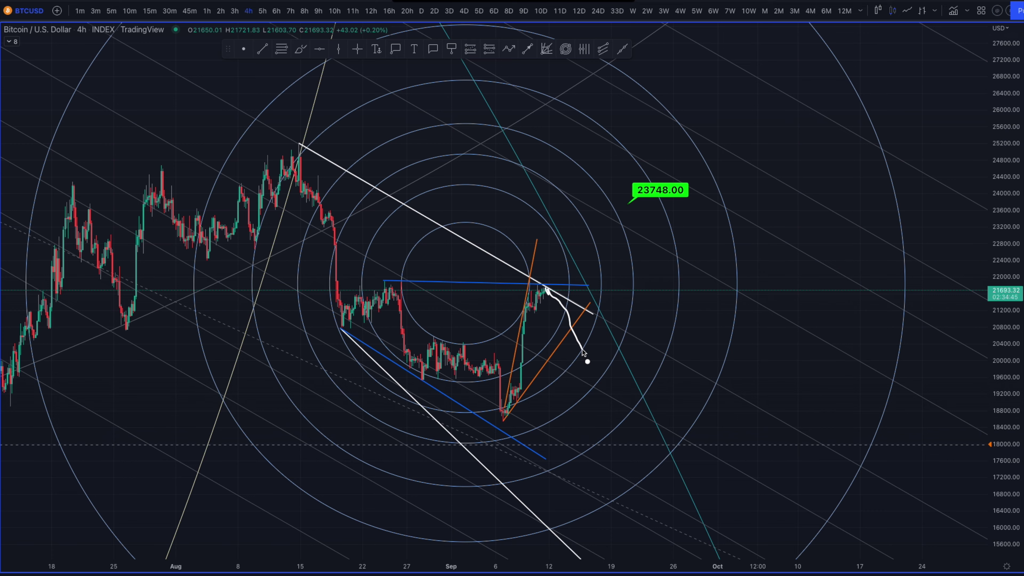
# - Widen the 4-hour Bitcoin chart back to spring and mark the April decline, both edges of the May consolidation and the early-June swing
pyautogui.scroll(-5, 521, 350)
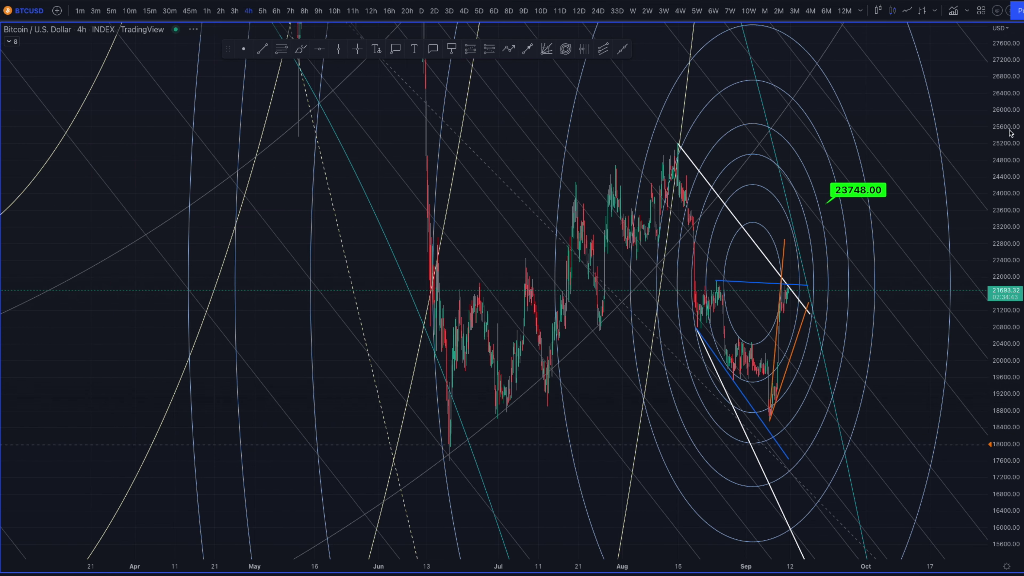
pyautogui.moveTo(1010, 242); pyautogui.dragTo(965, 550)
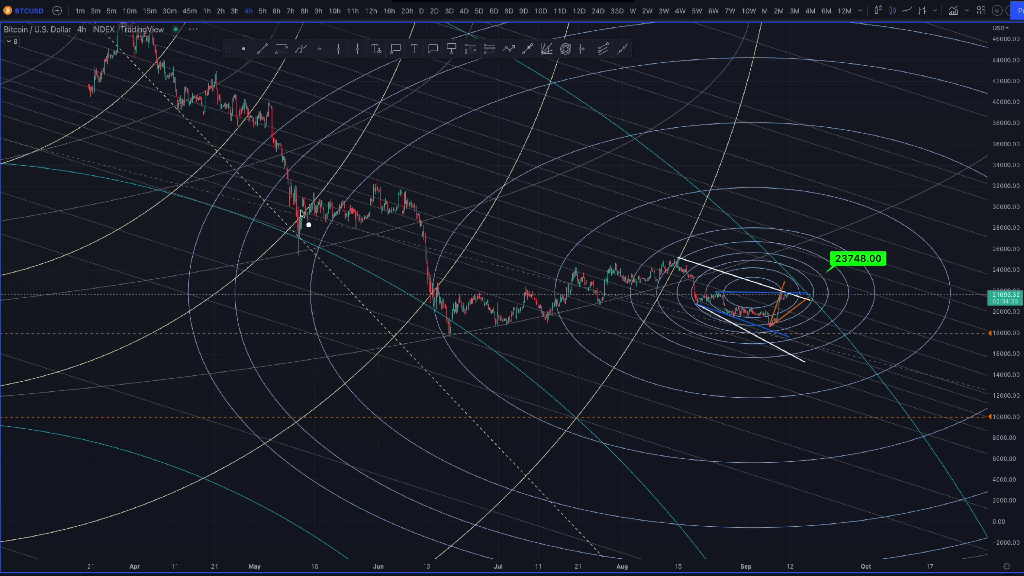
pyautogui.moveTo(301, 210)
pyautogui.mouseDown()
pyautogui.moveTo(335, 223)
pyautogui.moveTo(333, 207)
pyautogui.moveTo(354, 214)
pyautogui.mouseUp()
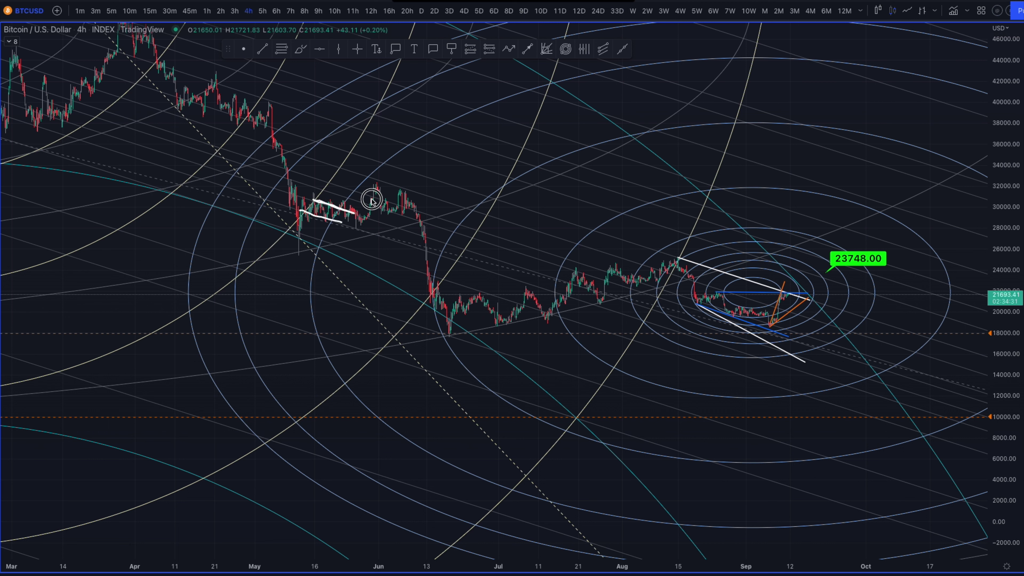
pyautogui.moveTo(371, 198); pyautogui.dragTo(397, 207)
pyautogui.moveTo(223, 108); pyautogui.dragTo(264, 125)
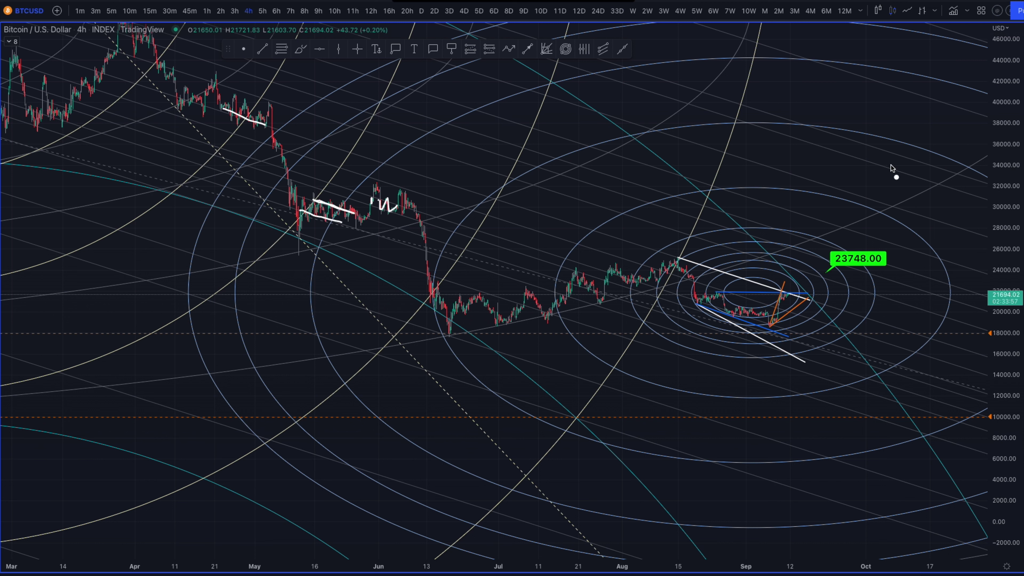
# - Sketch steep diagonal strokes across the current rally and around the 23,748 label, with upper ends at about 27,000, 30,500 and 36,500
pyautogui.moveTo(812, 239); pyautogui.dragTo(756, 342)
pyautogui.moveTo(845, 201); pyautogui.dragTo(833, 247)
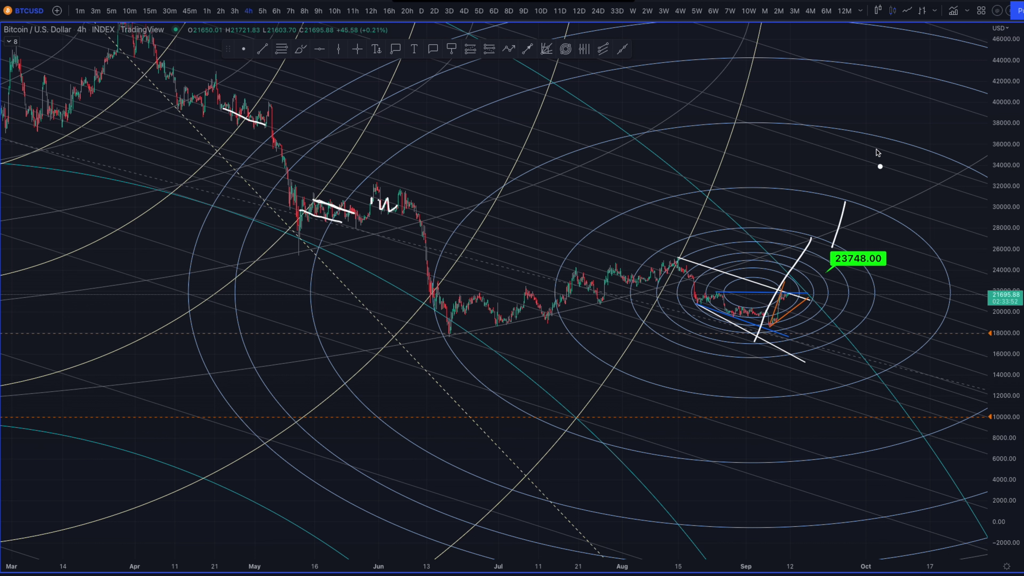
pyautogui.moveTo(881, 137); pyautogui.dragTo(866, 211)
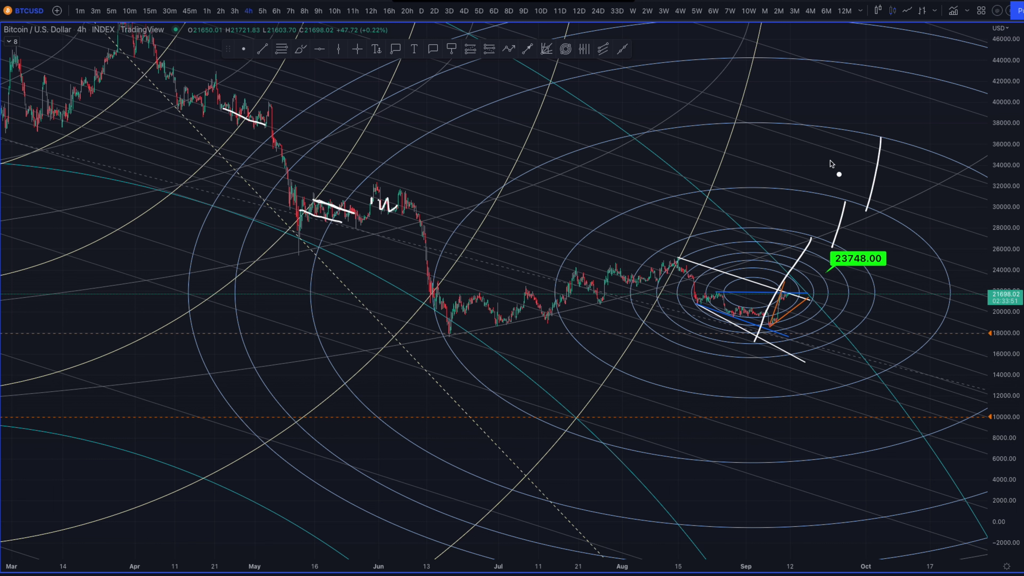
pyautogui.moveTo(815, 129)
pyautogui.mouseDown()
pyautogui.moveTo(800, 137)
pyautogui.moveTo(811, 141)
pyautogui.moveTo(805, 186)
pyautogui.mouseUp()
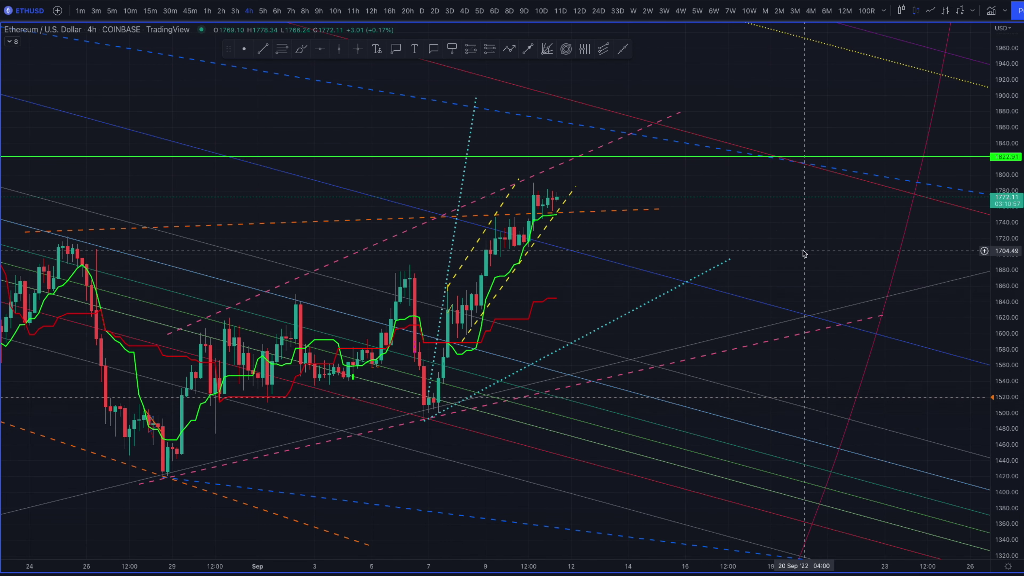
# - On the Ethereum 4-hour chart, circle the gap between the green and red indicator lines, sketch pullbacks toward about 1,645, and clear the marks
pyautogui.moveTo(556, 218)
pyautogui.mouseDown()
pyautogui.moveTo(534, 236)
pyautogui.moveTo(550, 297)
pyautogui.moveTo(574, 236)
pyautogui.moveTo(523, 241)
pyautogui.moveTo(561, 303)
pyautogui.moveTo(572, 296)
pyautogui.mouseUp()
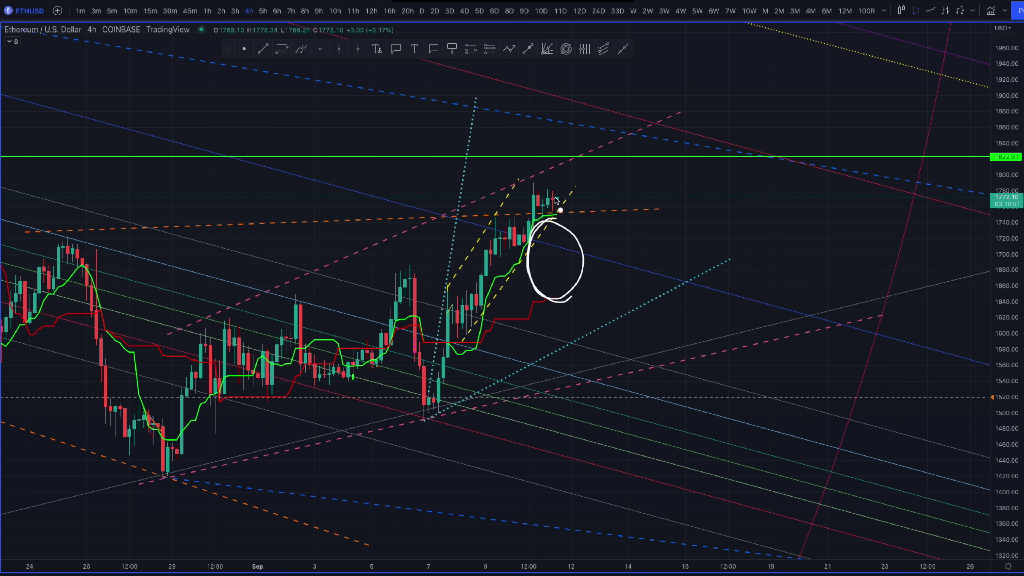
pyautogui.moveTo(556, 184)
pyautogui.mouseDown()
pyautogui.moveTo(542, 179)
pyautogui.moveTo(528, 223)
pyautogui.moveTo(552, 175)
pyautogui.moveTo(524, 187)
pyautogui.mouseUp()
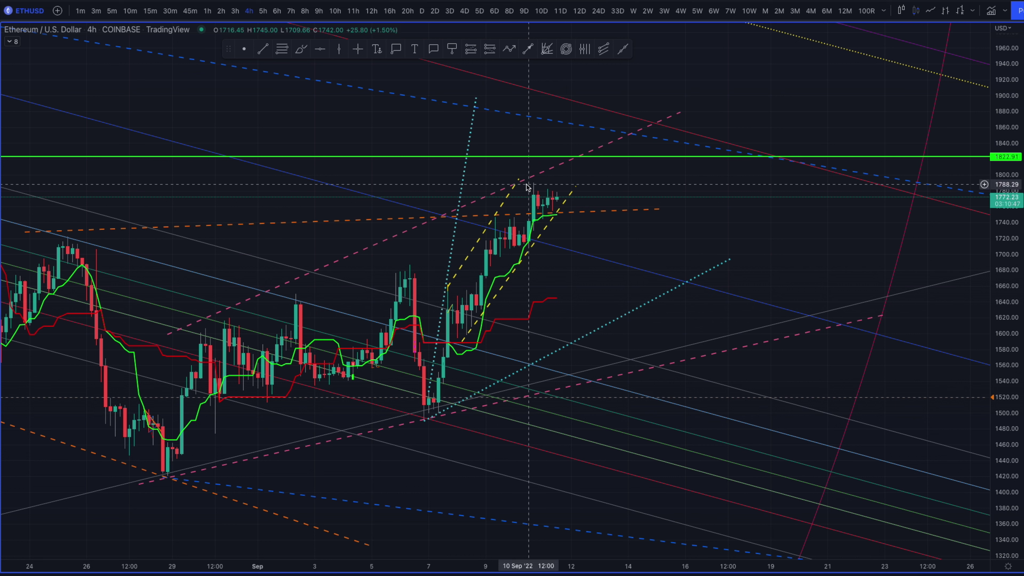
pyautogui.moveTo(579, 210)
pyautogui.mouseDown()
pyautogui.moveTo(575, 201)
pyautogui.moveTo(582, 279)
pyautogui.mouseUp()
pyautogui.moveTo(553, 219)
pyautogui.mouseDown()
pyautogui.moveTo(555, 236)
pyautogui.moveTo(582, 243)
pyautogui.moveTo(616, 281)
pyautogui.mouseUp()
pyautogui.moveTo(558, 299); pyautogui.dragTo(632, 299)
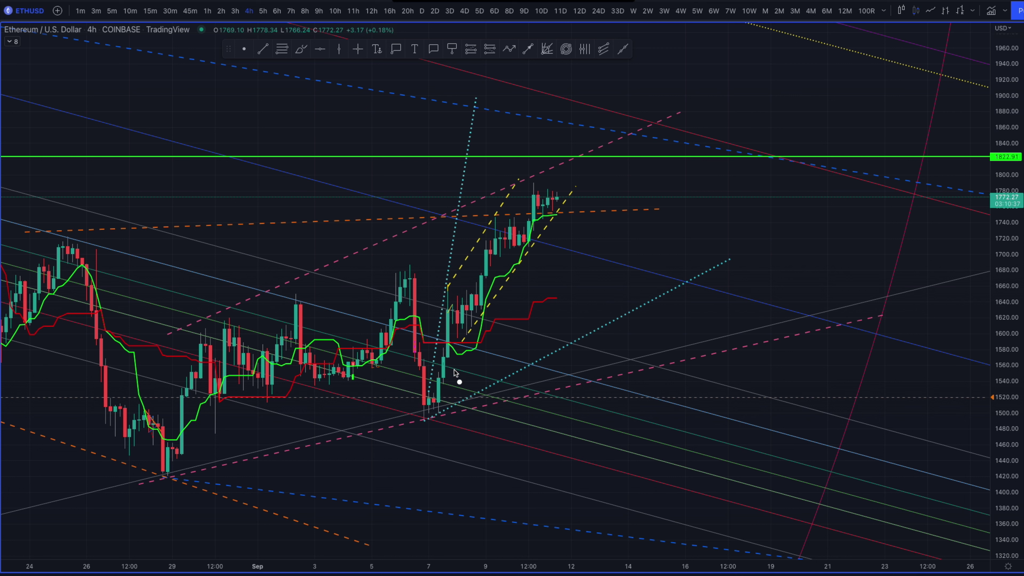
# - Trace both cyan dotted wedge lines, sketch the rebound from the September 7 low with a drop to about 1,510, and clear the marks
pyautogui.moveTo(474, 111); pyautogui.dragTo(454, 292)
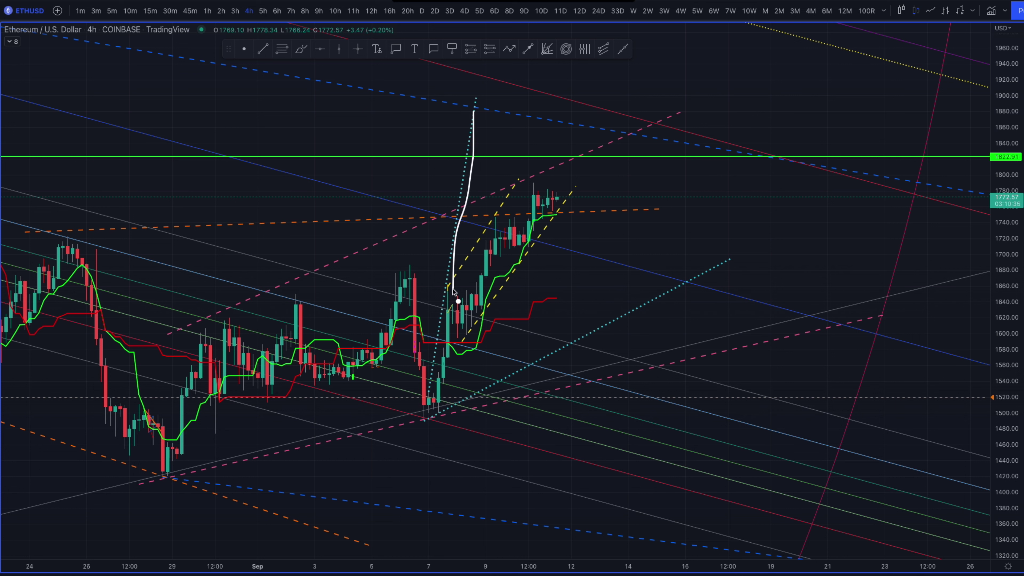
pyautogui.moveTo(514, 375); pyautogui.dragTo(643, 298)
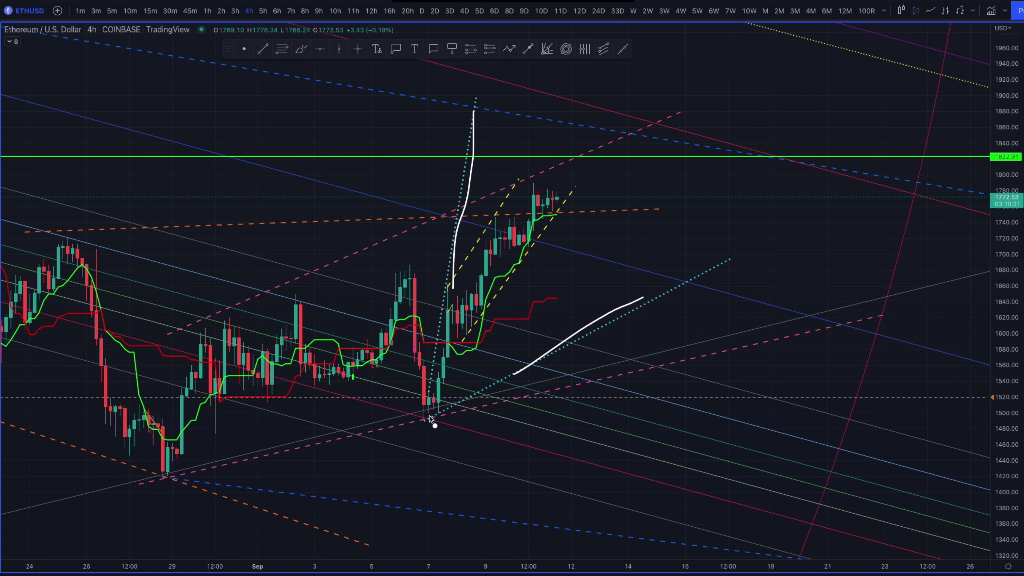
pyautogui.moveTo(426, 421)
pyautogui.mouseDown()
pyautogui.moveTo(433, 397)
pyautogui.moveTo(445, 415)
pyautogui.moveTo(448, 285)
pyautogui.moveTo(568, 404)
pyautogui.mouseUp()
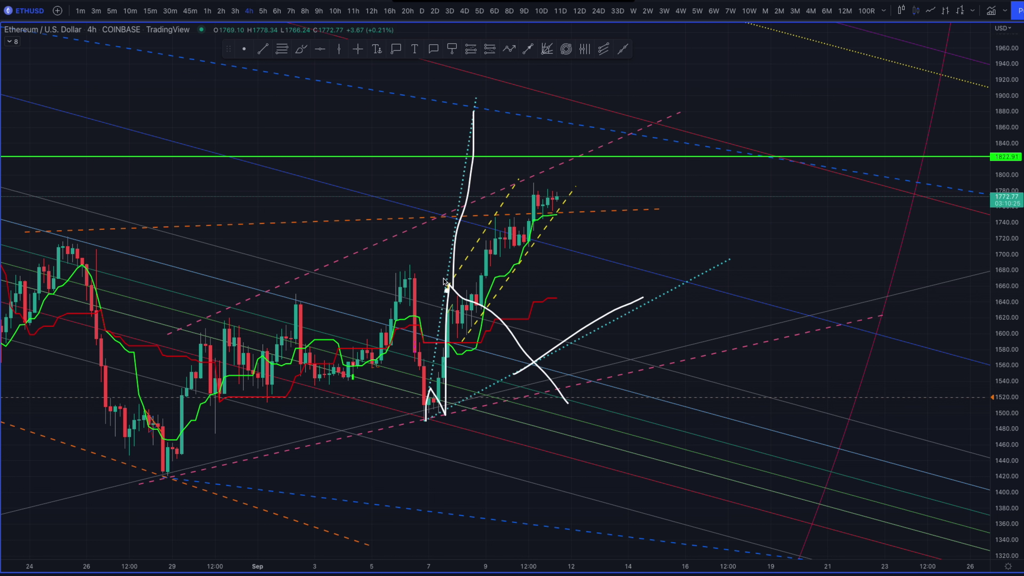
pyautogui.press('e')
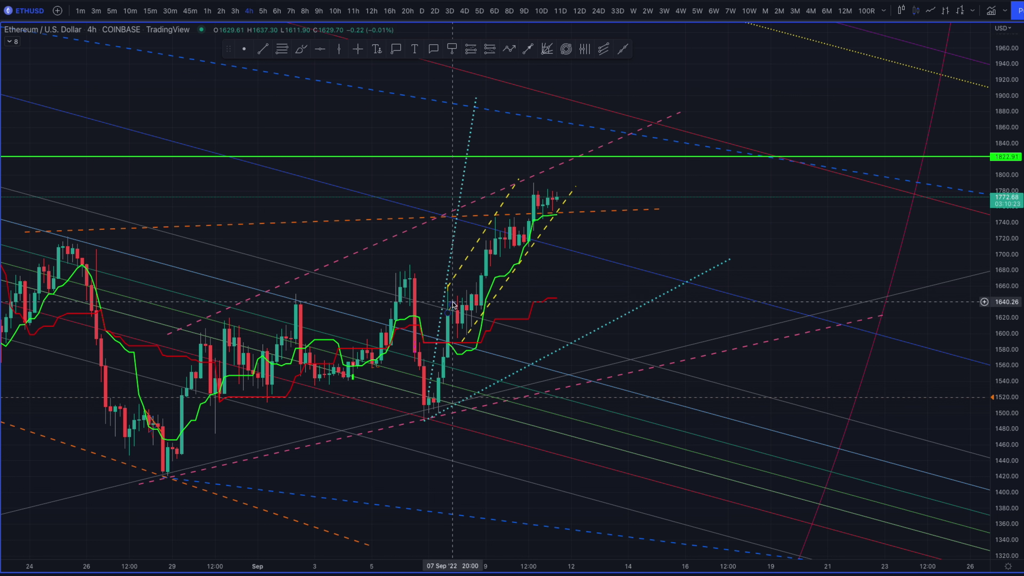
# - Trace the rally inside the yellow dashed channel, extend it to about 1,960 along with both cyan dotted lines, and clear the marks
pyautogui.moveTo(450, 267); pyautogui.dragTo(359, 166)
pyautogui.press('e')
pyautogui.moveTo(460, 323)
pyautogui.mouseDown()
pyautogui.moveTo(449, 333)
pyautogui.moveTo(493, 254)
pyautogui.moveTo(569, 186)
pyautogui.mouseUp()
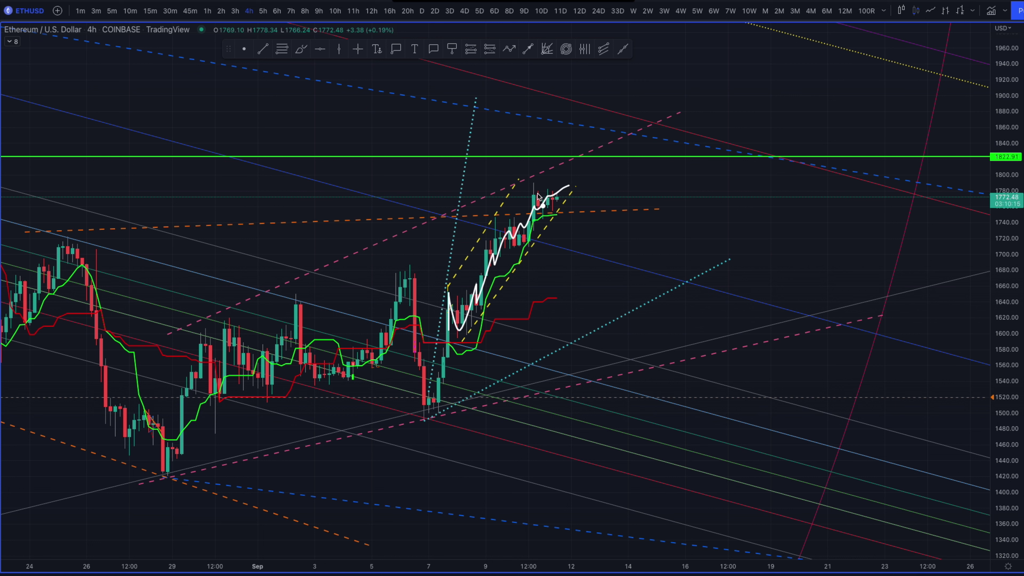
pyautogui.moveTo(538, 193); pyautogui.dragTo(670, 49)
pyautogui.moveTo(729, 258); pyautogui.dragTo(855, 184)
pyautogui.moveTo(475, 104); pyautogui.dragTo(475, 63)
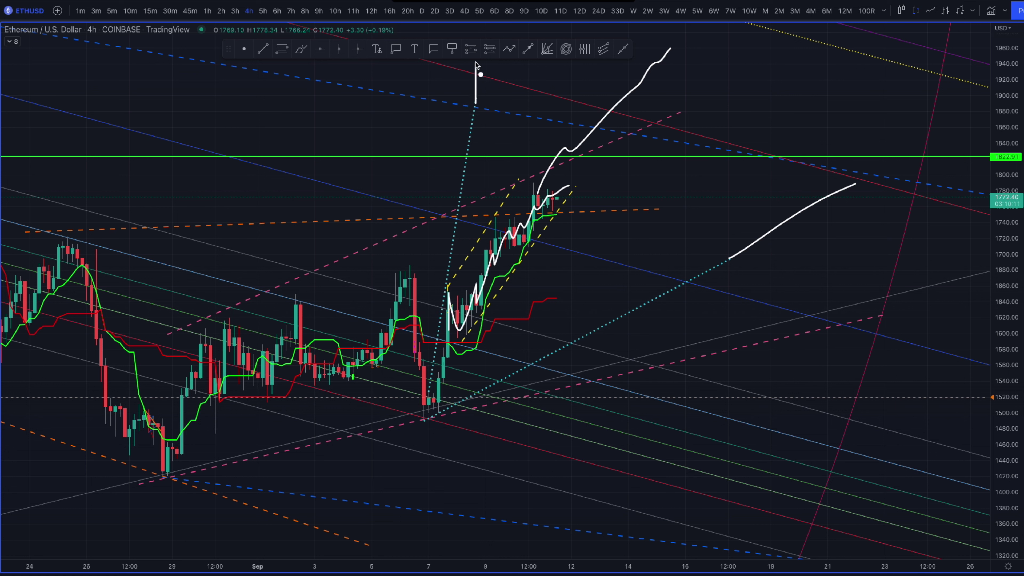
pyautogui.press('Escape')
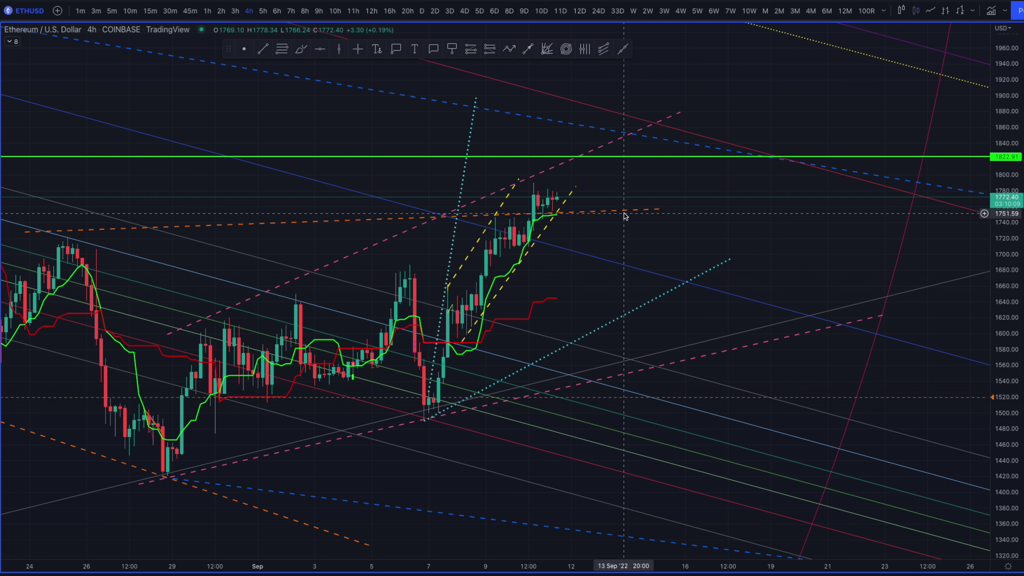
# - Sketch a decline from the current Ethereum price to about 1,625 and clear it
pyautogui.moveTo(565, 247); pyautogui.dragTo(565, 248)
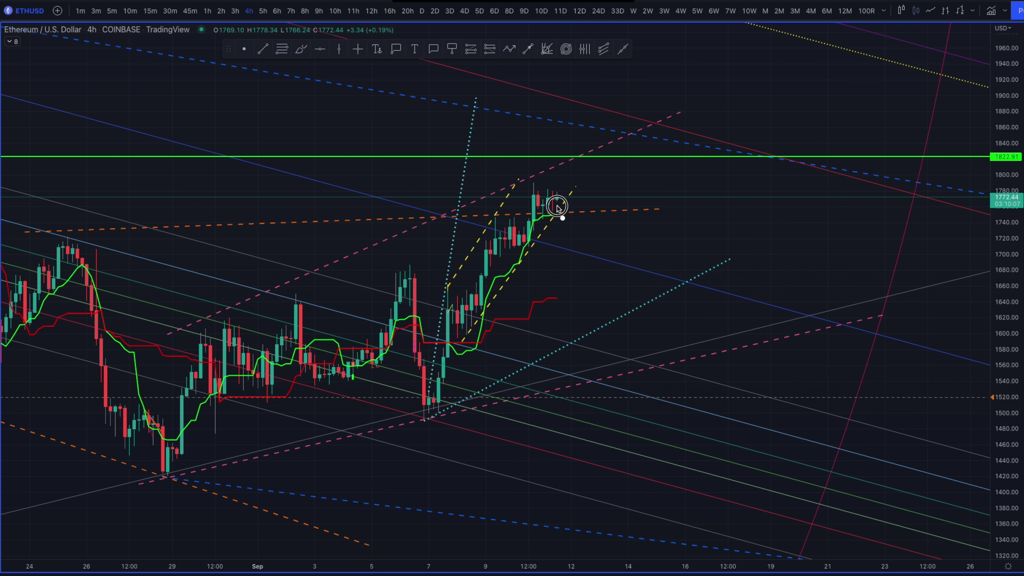
pyautogui.moveTo(557, 205)
pyautogui.mouseDown()
pyautogui.moveTo(569, 252)
pyautogui.moveTo(611, 314)
pyautogui.mouseUp()
pyautogui.press('Escape')
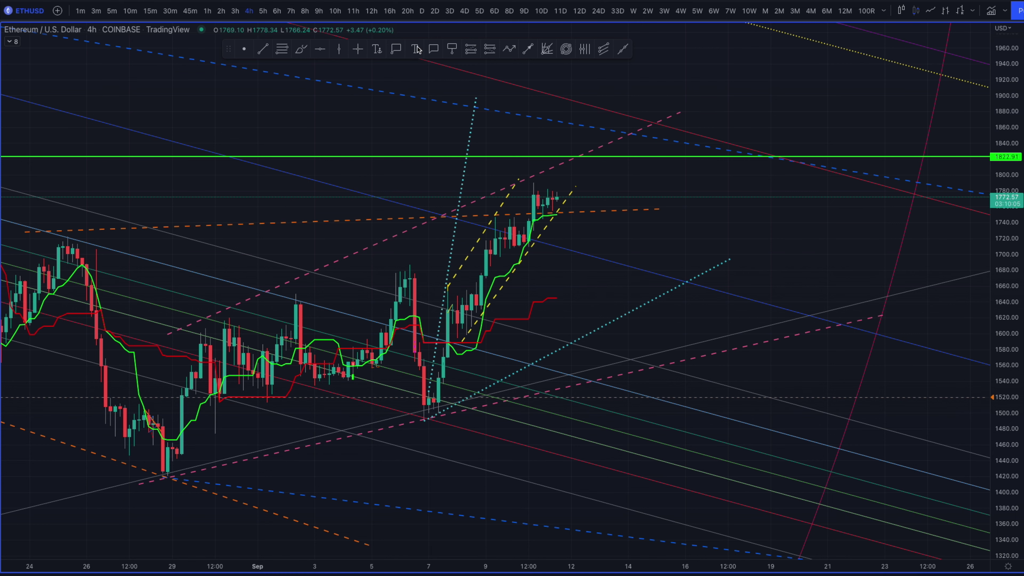
# - Step through the 6-hour to 10-hour Ethereum timeframes to compare price with the green and red indicator lines
pyautogui.click(277, 11)
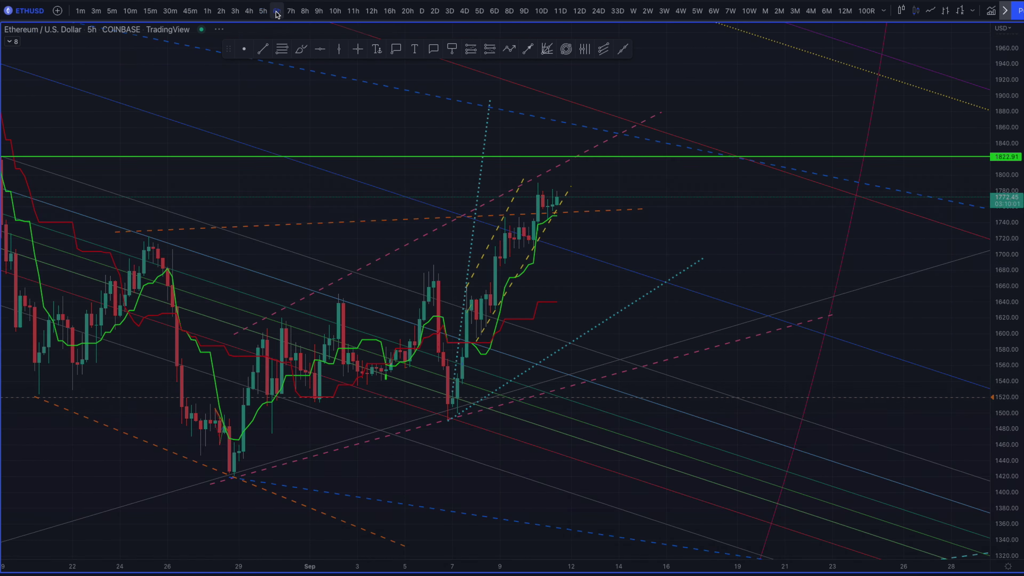
pyautogui.click(291, 11)
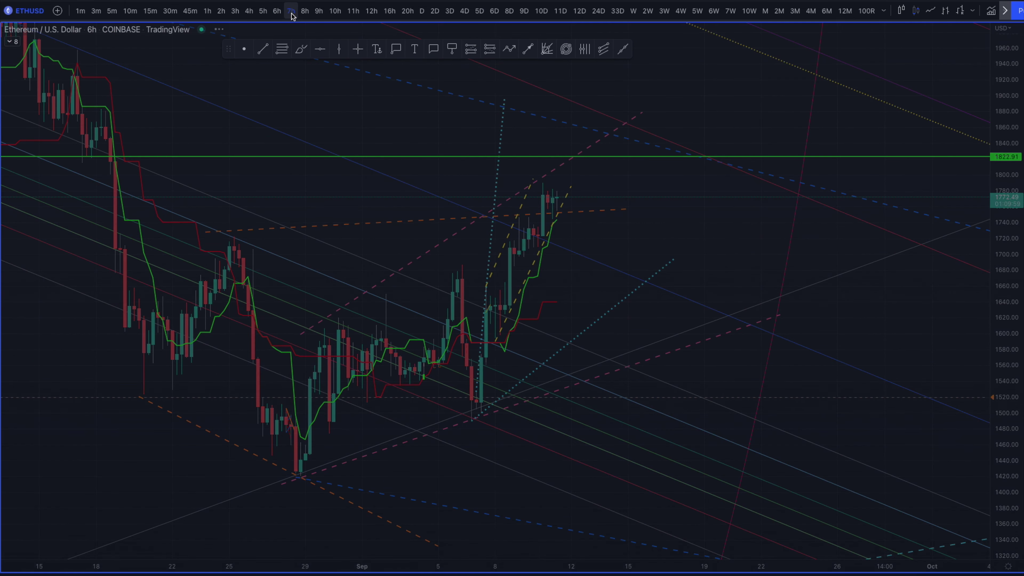
pyautogui.click(305, 12)
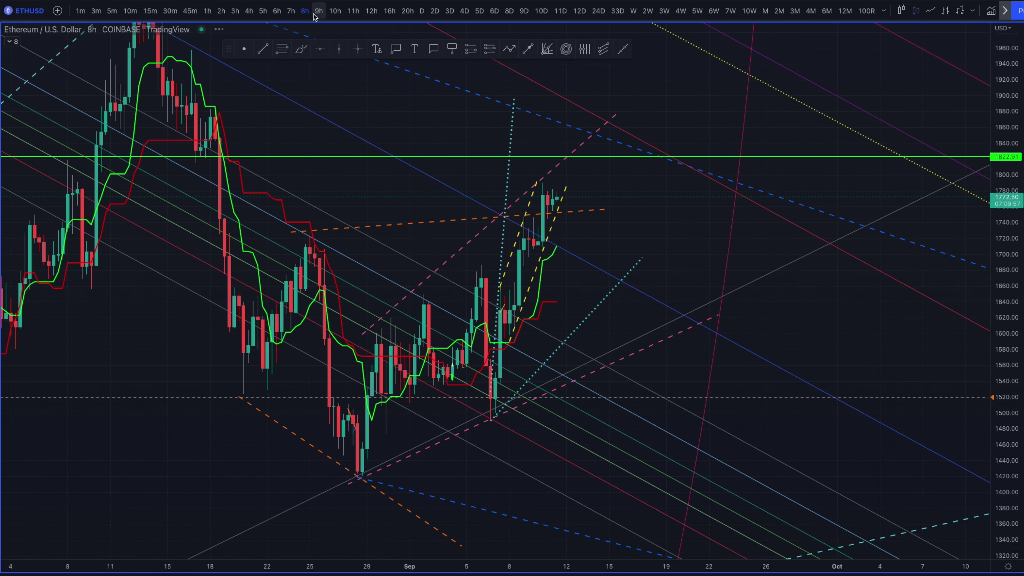
pyautogui.click(315, 12)
pyautogui.click(335, 12)
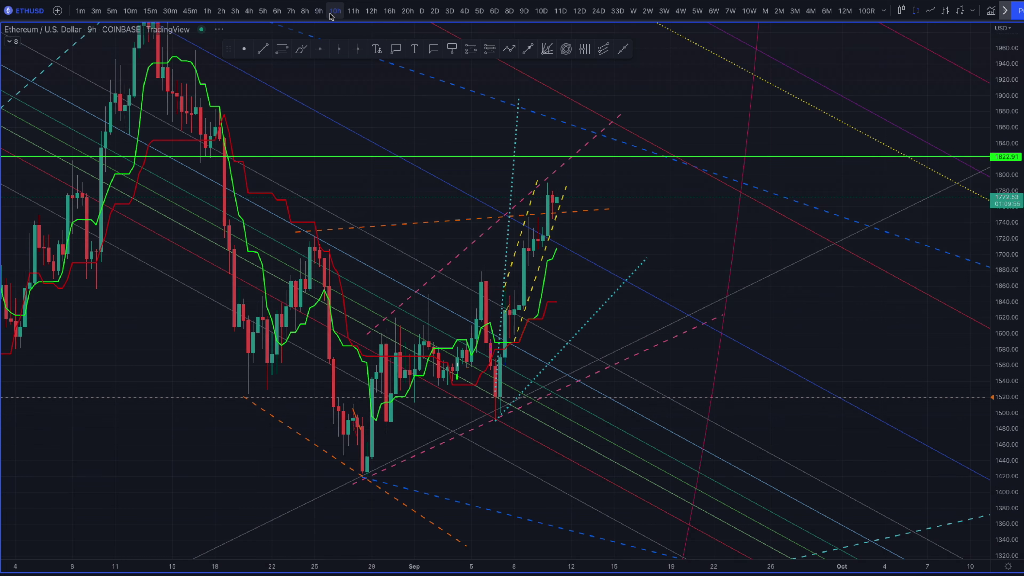
# - On the 11-hour timeframe, sketch a drop to about 1,640 with a partial rebound to the lower cyan dotted line, and clear it
pyautogui.click(353, 13)
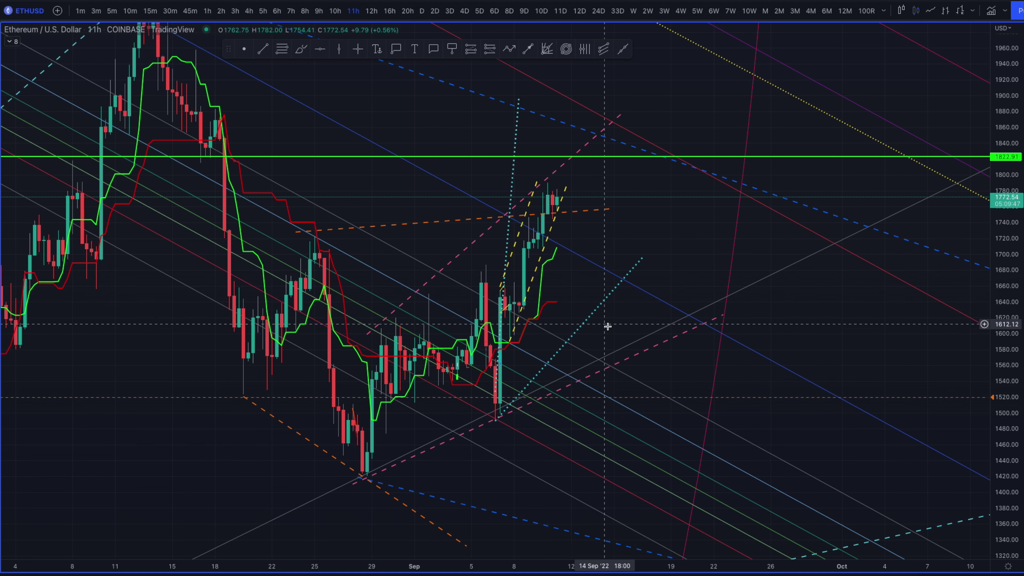
pyautogui.moveTo(558, 200)
pyautogui.mouseDown()
pyautogui.moveTo(560, 283)
pyautogui.moveTo(568, 290)
pyautogui.moveTo(589, 268)
pyautogui.moveTo(631, 298)
pyautogui.moveTo(642, 282)
pyautogui.moveTo(623, 283)
pyautogui.mouseUp()
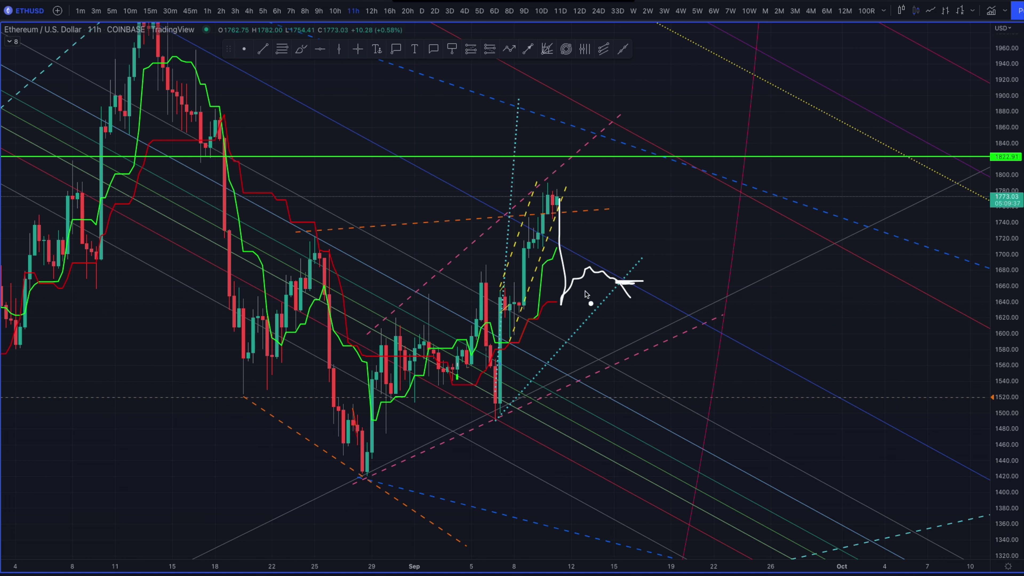
pyautogui.press('Escape')
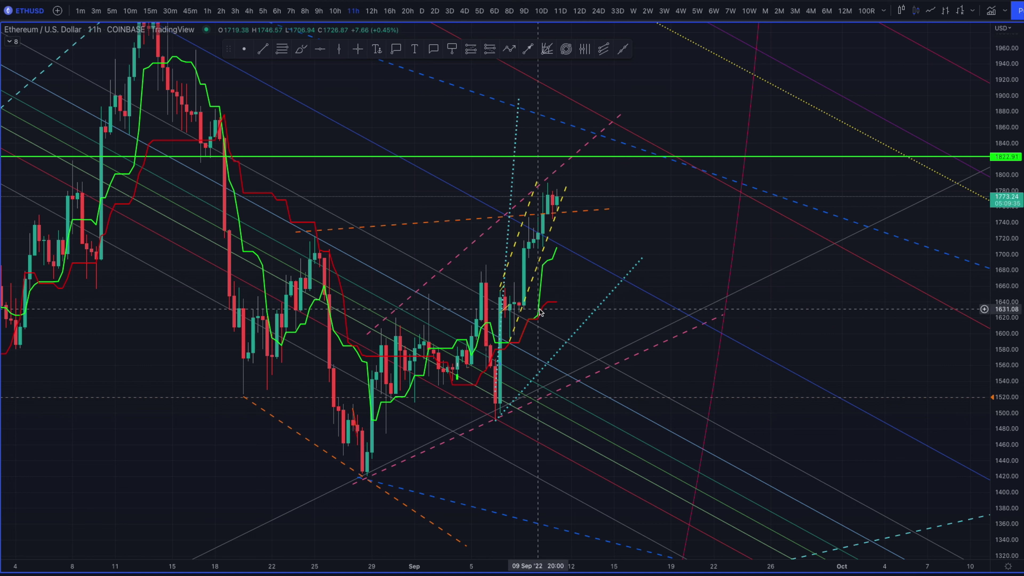
# - Switch to the 12-hour timeframe, trace the September rally up to its recent high and the green line's latest rise, and clear the marks
pyautogui.click(373, 16)
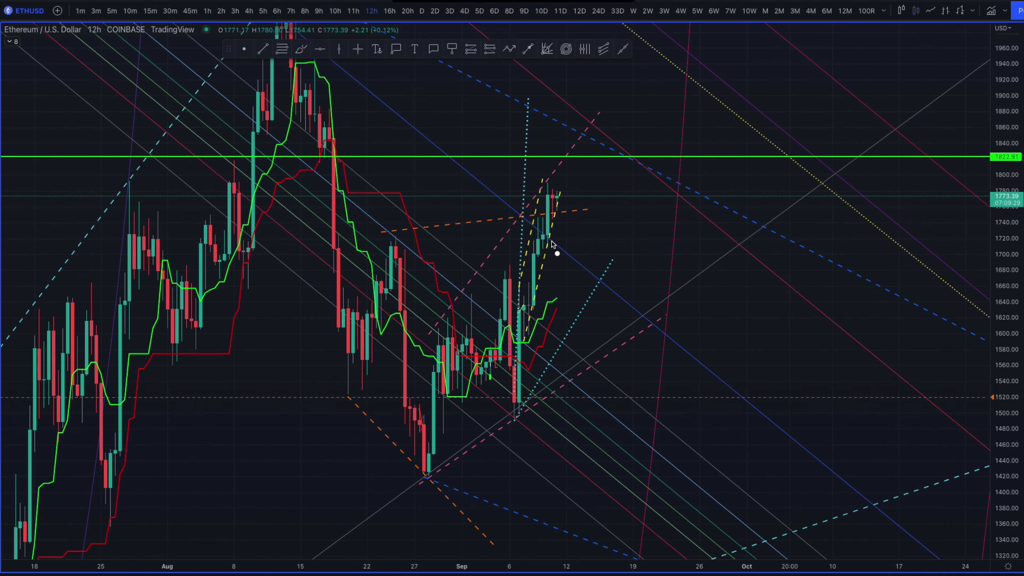
pyautogui.moveTo(531, 293); pyautogui.dragTo(549, 182)
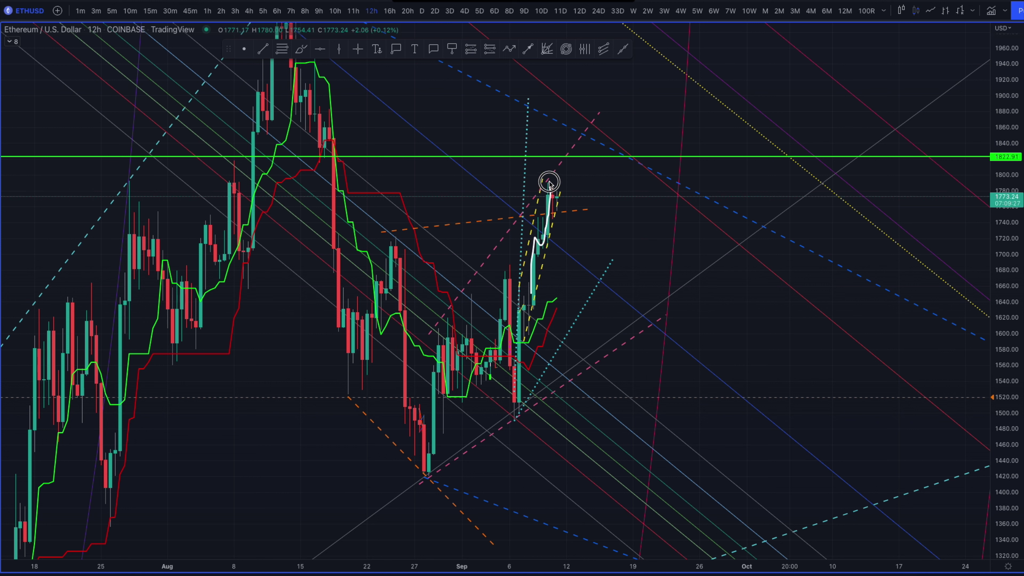
pyautogui.moveTo(522, 364)
pyautogui.mouseDown()
pyautogui.moveTo(552, 327)
pyautogui.moveTo(548, 300)
pyautogui.moveTo(558, 302)
pyautogui.mouseUp()
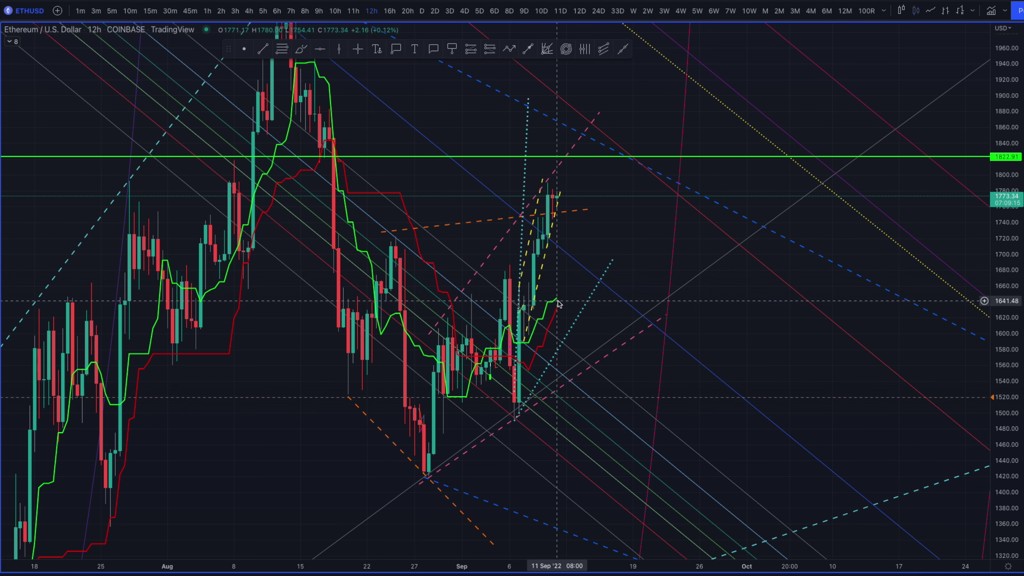
# - Reframe the recent 12-hour candles, circle the ends of the green and red lines near 1,640, sketch a decline toward them, and clear the marks
pyautogui.scroll(3, 558, 304)
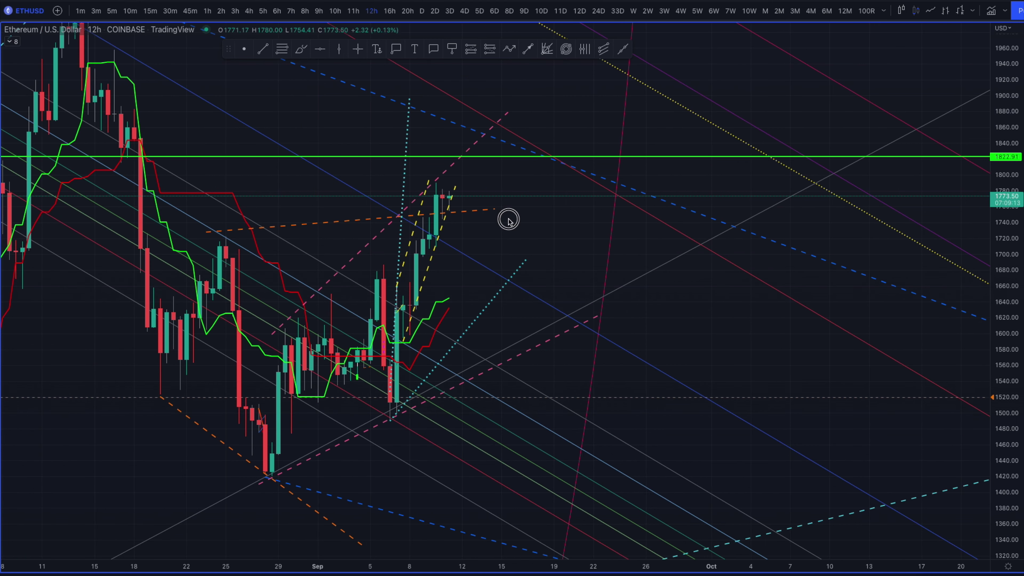
pyautogui.moveTo(493, 231); pyautogui.dragTo(590, 226)
pyautogui.scroll(3, 589, 226)
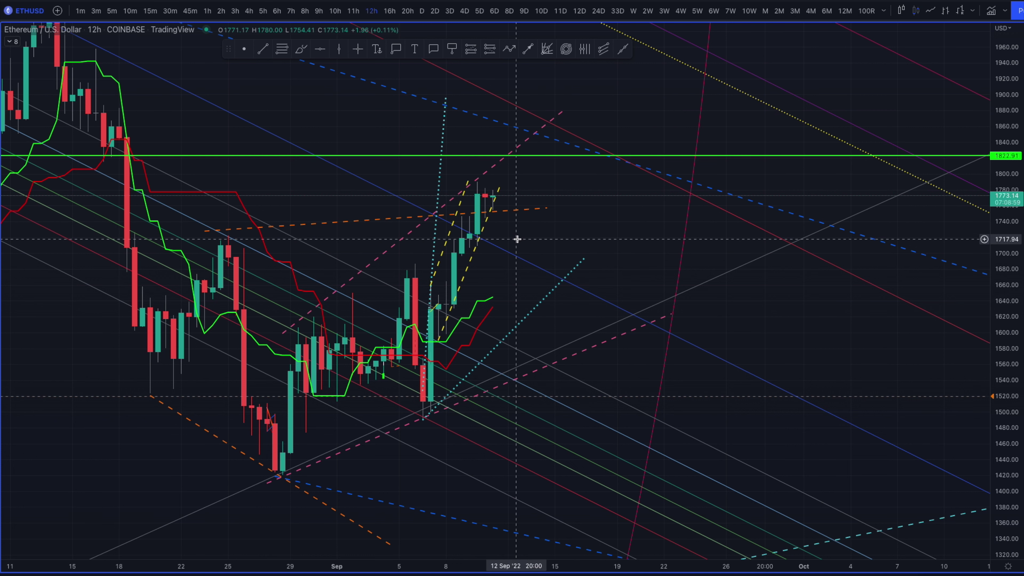
pyautogui.moveTo(495, 299)
pyautogui.mouseDown()
pyautogui.moveTo(500, 311)
pyautogui.moveTo(484, 299)
pyautogui.mouseUp()
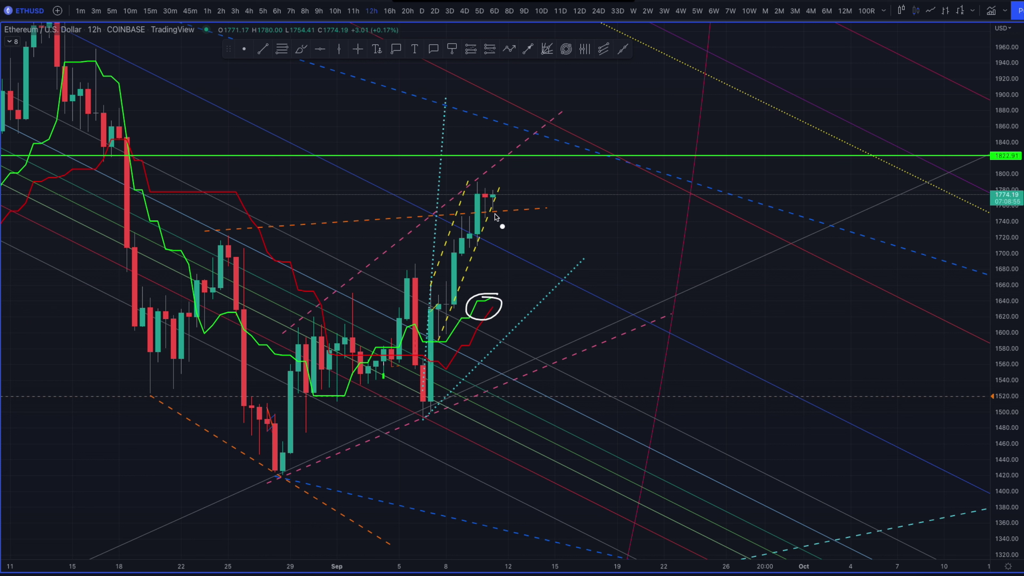
pyautogui.moveTo(487, 216)
pyautogui.mouseDown()
pyautogui.moveTo(511, 211)
pyautogui.moveTo(501, 289)
pyautogui.moveTo(482, 296)
pyautogui.moveTo(524, 293)
pyautogui.moveTo(494, 209)
pyautogui.moveTo(566, 311)
pyautogui.mouseUp()
pyautogui.press('Escape')
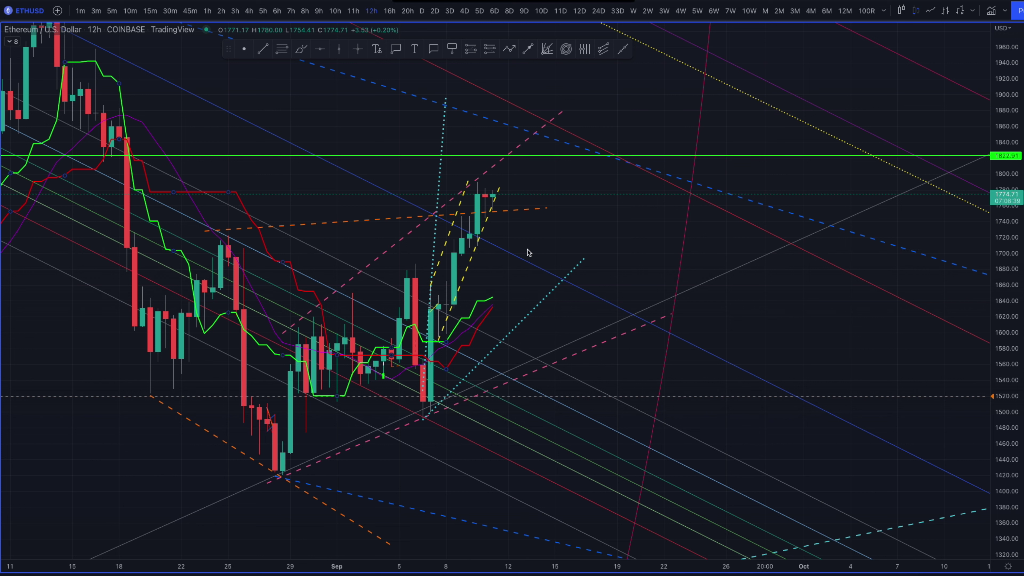
# - Mark the tip of the red indicator line, sketch a decline from the current price to about 1,625, and clear the marks
pyautogui.click(491, 307)
pyautogui.moveTo(494, 213)
pyautogui.mouseDown()
pyautogui.moveTo(470, 242)
pyautogui.moveTo(520, 283)
pyautogui.moveTo(480, 214)
pyautogui.moveTo(548, 313)
pyautogui.mouseUp()
pyautogui.press('Escape')
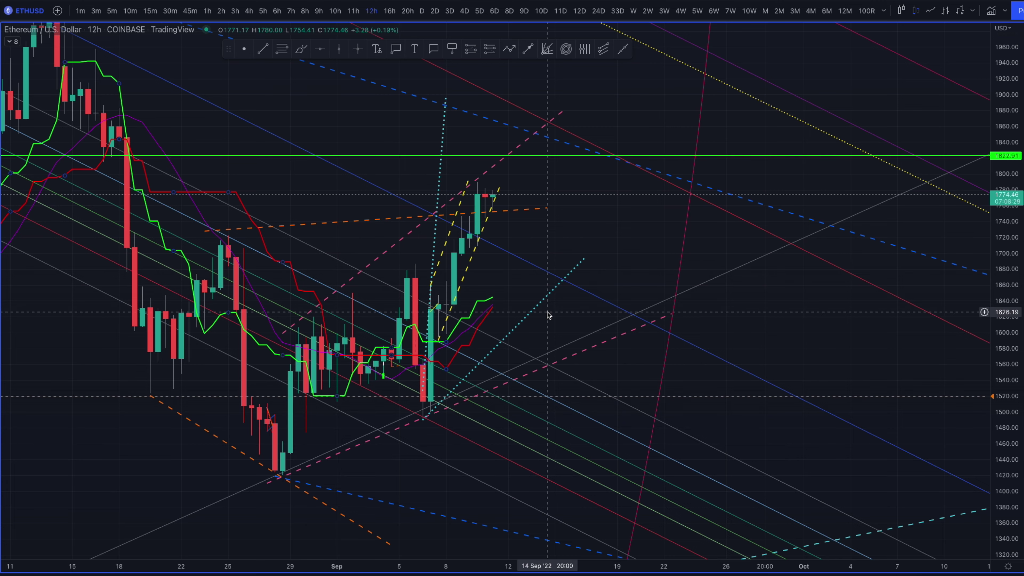
# - Switch the Ethereum chart to the 20-hour timeframe
pyautogui.write('20h')
pyautogui.press('Return')
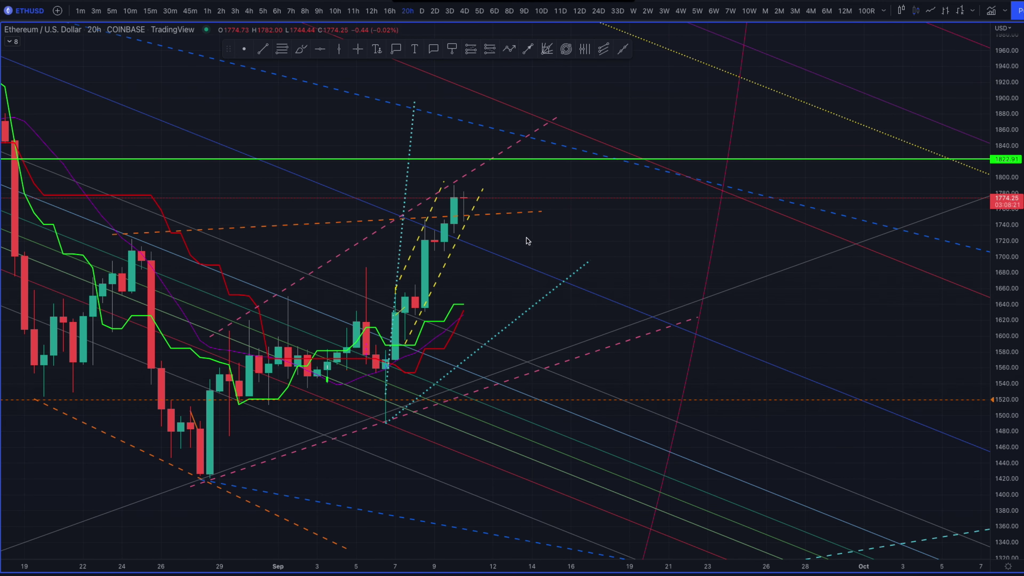
# - Trace the green line's latest rise, switch Ethereum to the 7-hour timeframe, and sketch a decline below the recent candles
pyautogui.moveTo(398, 341)
pyautogui.mouseDown()
pyautogui.moveTo(453, 233)
pyautogui.moveTo(436, 244)
pyautogui.moveTo(395, 336)
pyautogui.moveTo(464, 306)
pyautogui.mouseUp()
pyautogui.click(290, 11)
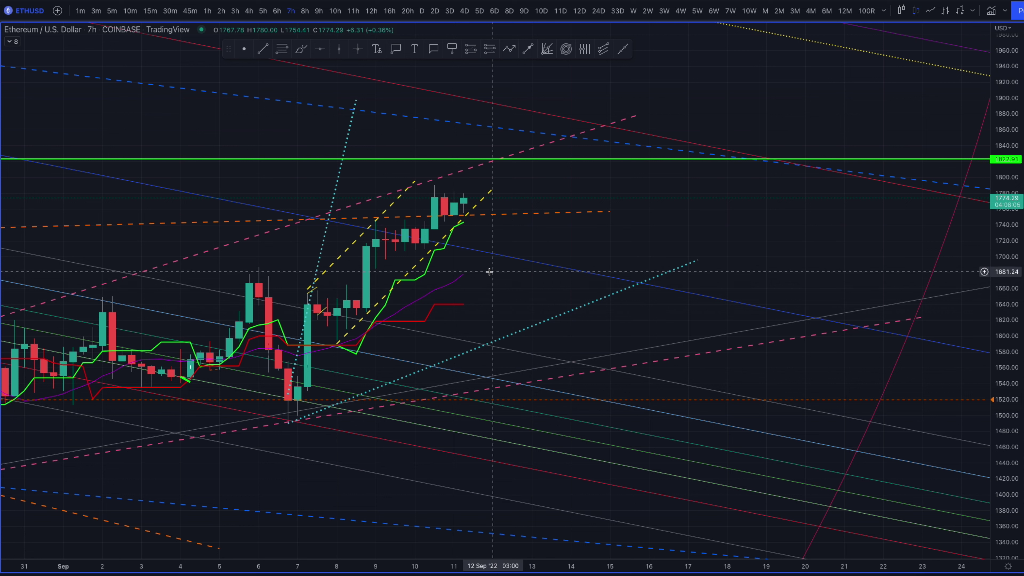
pyautogui.moveTo(460, 277)
pyautogui.mouseDown()
pyautogui.moveTo(476, 271)
pyautogui.moveTo(464, 305)
pyautogui.moveTo(493, 306)
pyautogui.moveTo(488, 292)
pyautogui.moveTo(523, 300)
pyautogui.moveTo(559, 360)
pyautogui.moveTo(602, 364)
pyautogui.moveTo(528, 354)
pyautogui.moveTo(574, 369)
pyautogui.mouseUp()
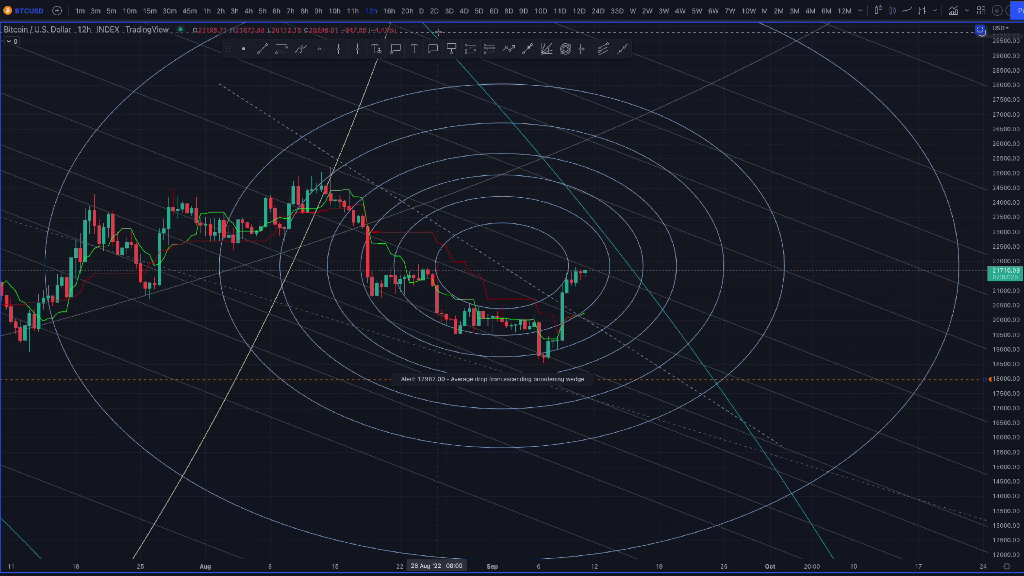
# - Compare Bitcoin's green and red indicator lines on the 16-hour, 20-hour and daily timeframes, returning to 20 hours
pyautogui.click(389, 11)
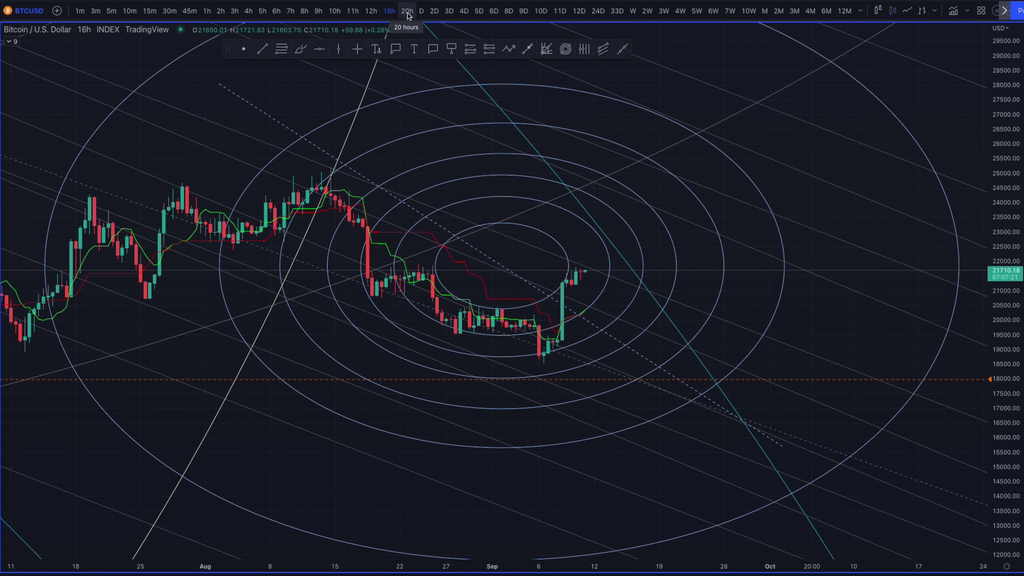
pyautogui.click(407, 12)
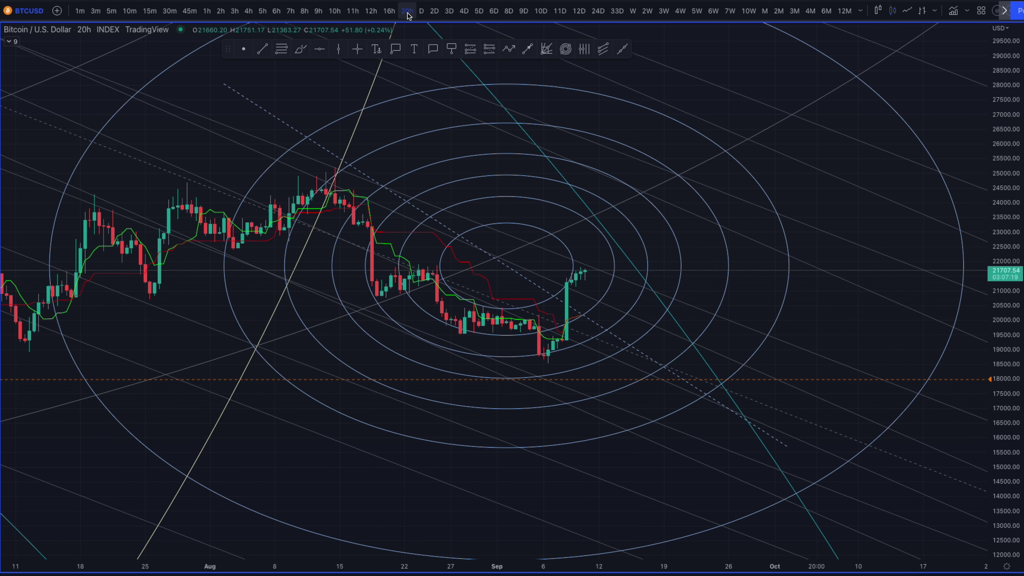
pyautogui.click(420, 12)
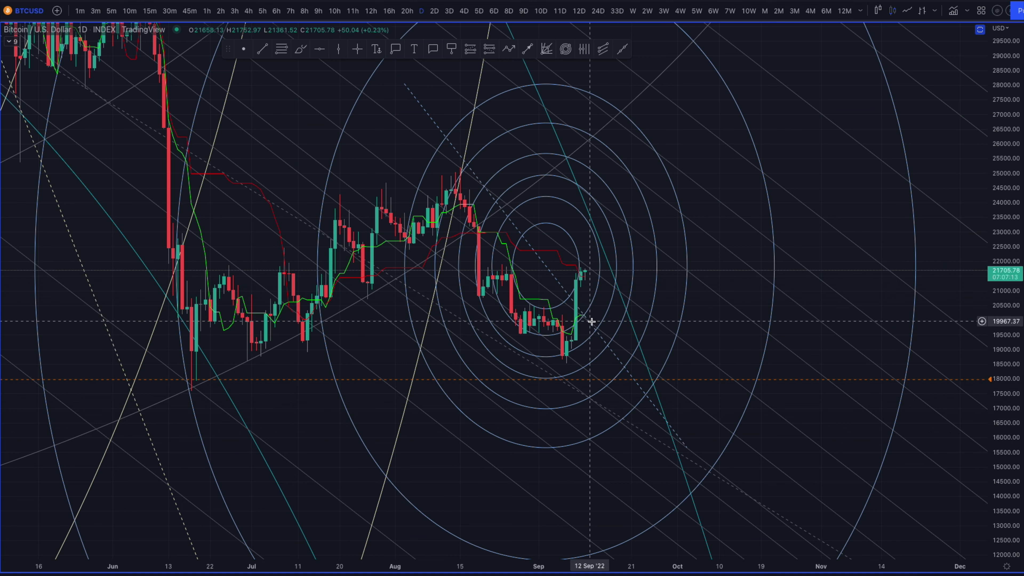
pyautogui.click(404, 11)
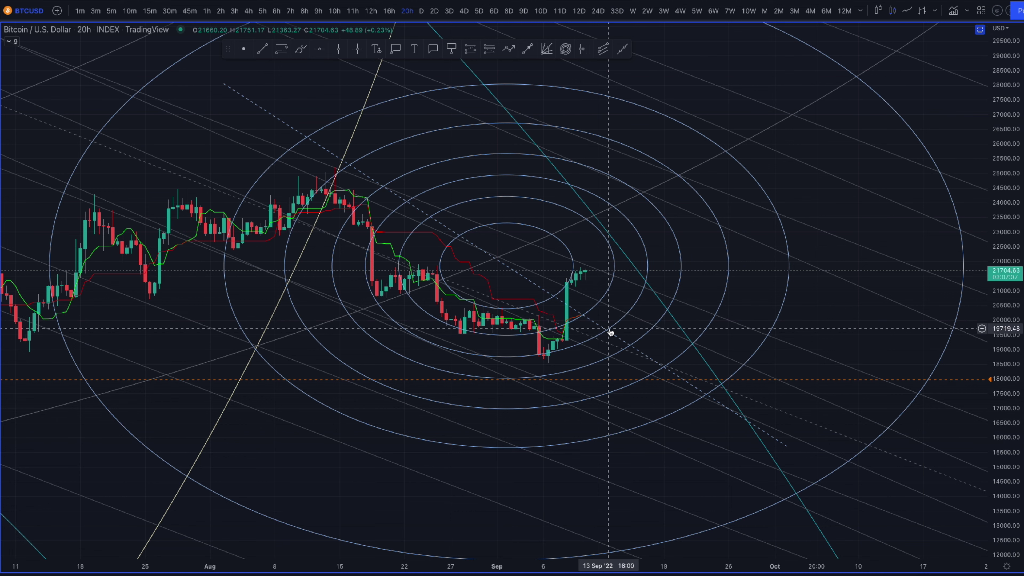
pyautogui.scroll(-1, 564, 342)
pyautogui.hscroll(-5, 565, 342)
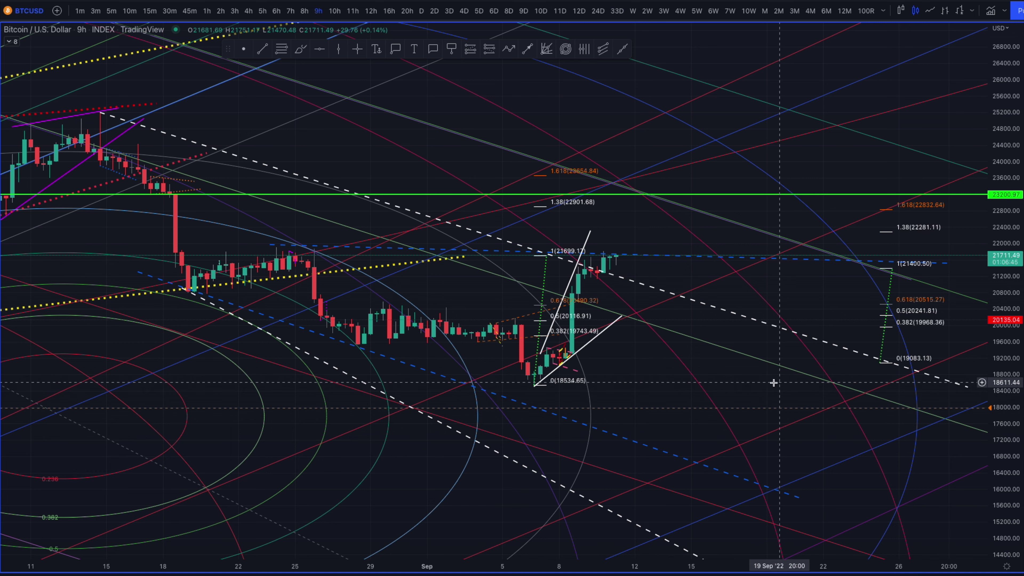
# - Align the upper white dashed trendline on the 9-hour Bitcoin chart with the September highs, ending at about 19,488 on 29 September
pyautogui.moveTo(770, 383); pyautogui.dragTo(688, 382)
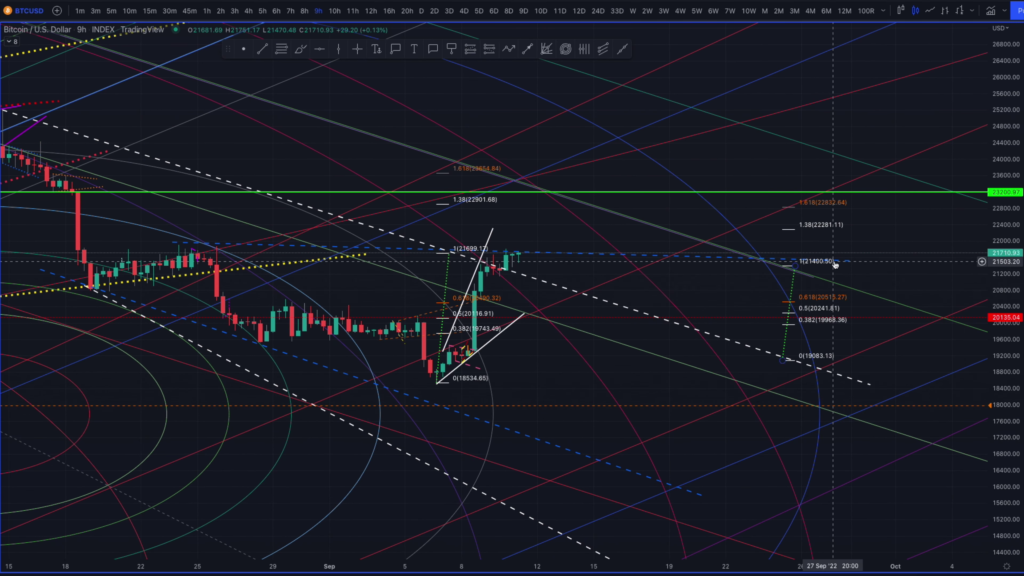
pyautogui.click(851, 260)
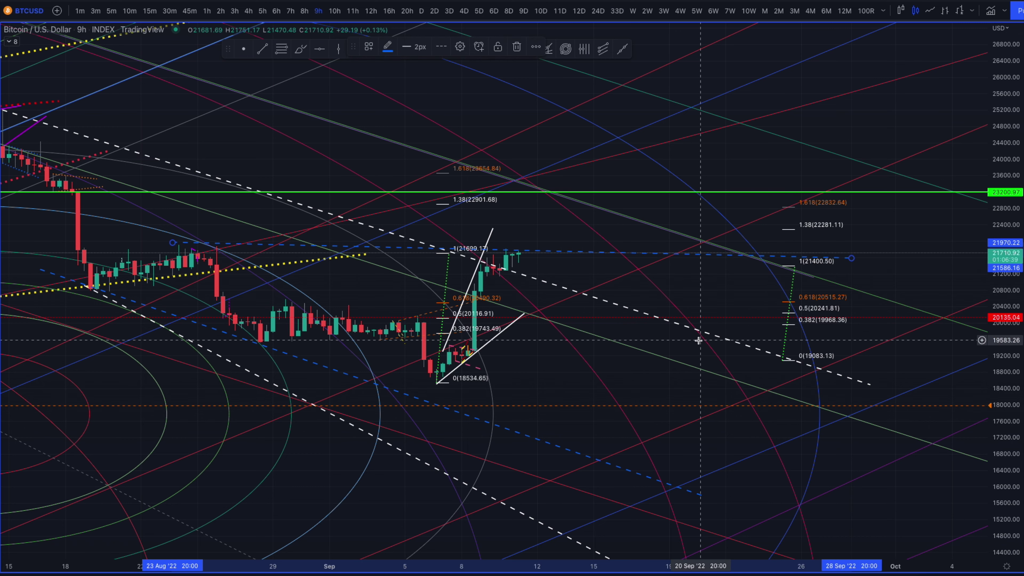
pyautogui.scroll(-3, 734, 366)
pyautogui.moveTo(734, 365); pyautogui.dragTo(647, 425)
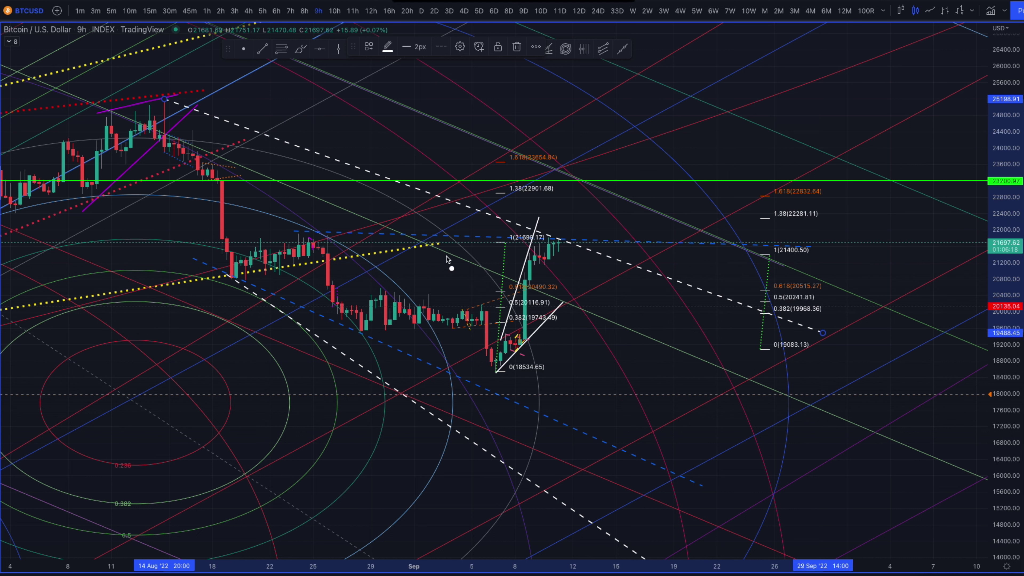
# - Sketch one path from the August high down to about 14,000 and another from the August low up to about 22,400, clearing the marks
pyautogui.click(166, 106)
pyautogui.moveTo(167, 106)
pyautogui.mouseDown()
pyautogui.moveTo(213, 180)
pyautogui.moveTo(245, 275)
pyautogui.moveTo(489, 237)
pyautogui.moveTo(564, 243)
pyautogui.moveTo(653, 510)
pyautogui.moveTo(654, 561)
pyautogui.mouseUp()
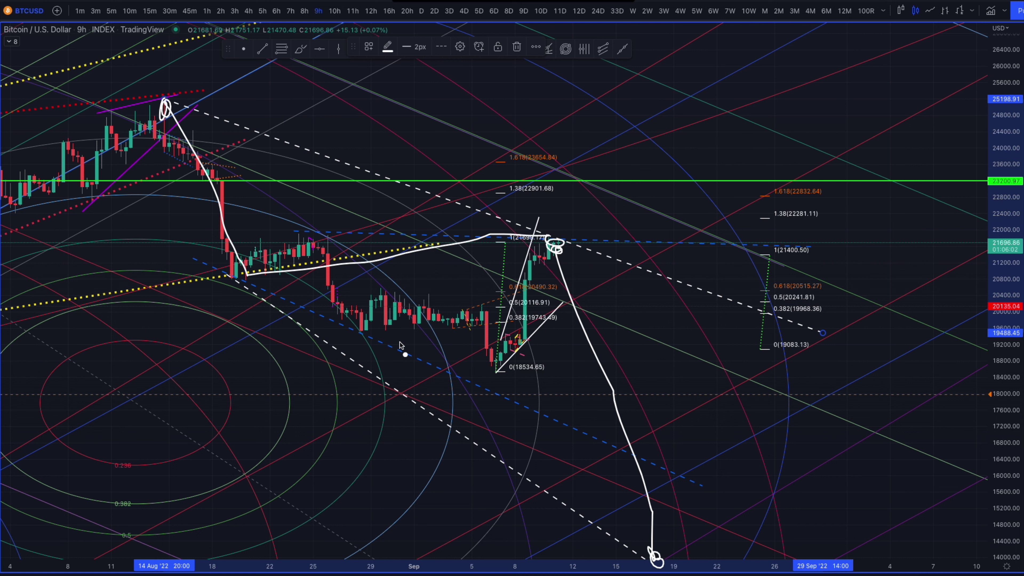
pyautogui.moveTo(247, 258)
pyautogui.mouseDown()
pyautogui.moveTo(237, 276)
pyautogui.moveTo(313, 235)
pyautogui.moveTo(361, 321)
pyautogui.moveTo(474, 300)
pyautogui.moveTo(559, 238)
pyautogui.moveTo(606, 273)
pyautogui.moveTo(642, 215)
pyautogui.mouseUp()
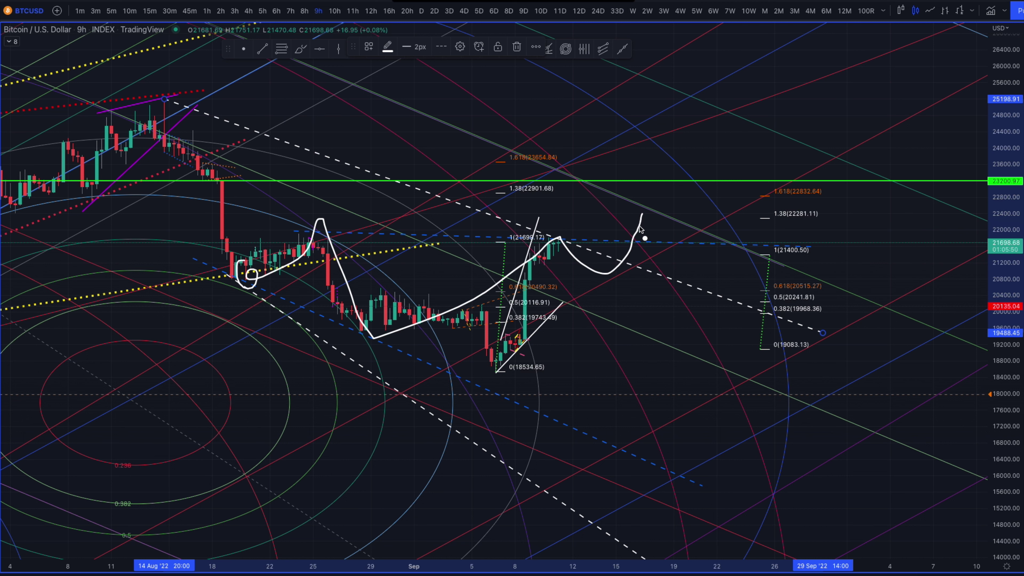
pyautogui.moveTo(560, 241); pyautogui.dragTo(583, 231)
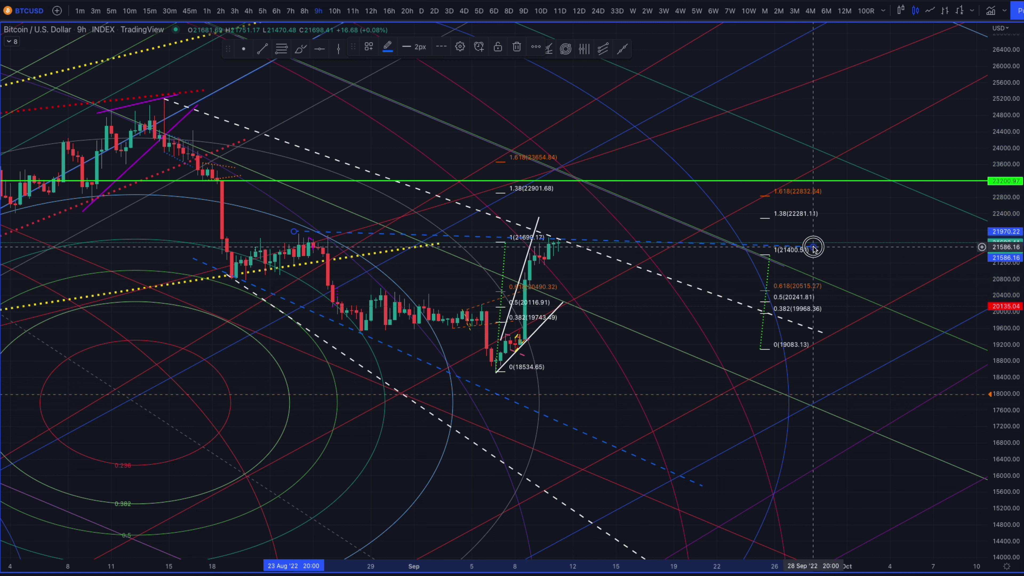
# - Raise the end of the upper blue dashed line to about 22,167 and the upper white dashed line's end to about 20,342
pyautogui.moveTo(812, 247); pyautogui.dragTo(808, 223)
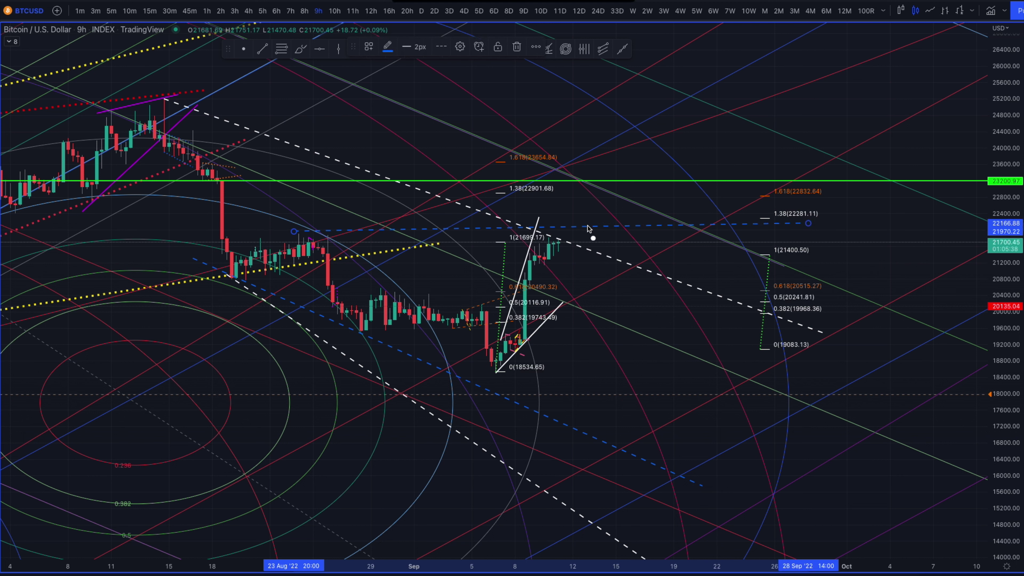
pyautogui.moveTo(588, 226); pyautogui.dragTo(662, 226)
pyautogui.moveTo(504, 396); pyautogui.dragTo(575, 424)
pyautogui.moveTo(821, 334); pyautogui.dragTo(823, 297)
pyautogui.moveTo(576, 238); pyautogui.dragTo(584, 228)
# - Sketch the swings from the August high to a circled target near 14,500, add a rebound toward 24,500, and retrace the projected drop
pyautogui.moveTo(249, 278)
pyautogui.mouseDown()
pyautogui.moveTo(242, 258)
pyautogui.moveTo(236, 277)
pyautogui.moveTo(327, 229)
pyautogui.moveTo(374, 343)
pyautogui.moveTo(506, 283)
pyautogui.moveTo(552, 221)
pyautogui.moveTo(575, 220)
pyautogui.moveTo(643, 520)
pyautogui.mouseUp()
pyautogui.moveTo(173, 96)
pyautogui.mouseDown()
pyautogui.moveTo(246, 283)
pyautogui.moveTo(560, 211)
pyautogui.moveTo(577, 222)
pyautogui.moveTo(605, 541)
pyautogui.moveTo(810, 335)
pyautogui.moveTo(902, 131)
pyautogui.mouseUp()
pyautogui.moveTo(616, 511)
pyautogui.mouseDown()
pyautogui.moveTo(562, 537)
pyautogui.moveTo(585, 500)
pyautogui.moveTo(573, 498)
pyautogui.moveTo(584, 518)
pyautogui.mouseUp()
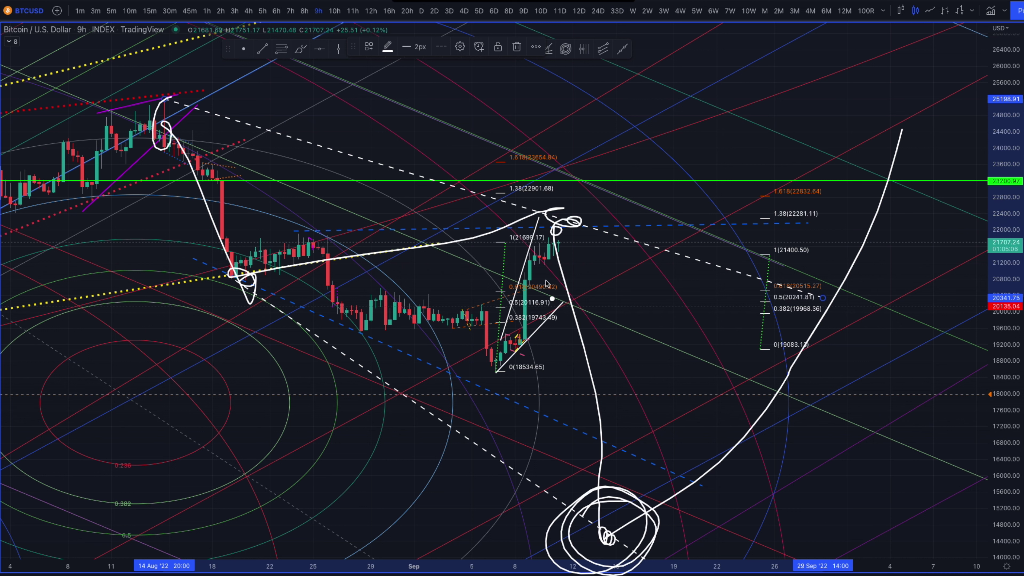
pyautogui.moveTo(553, 237); pyautogui.dragTo(609, 527)
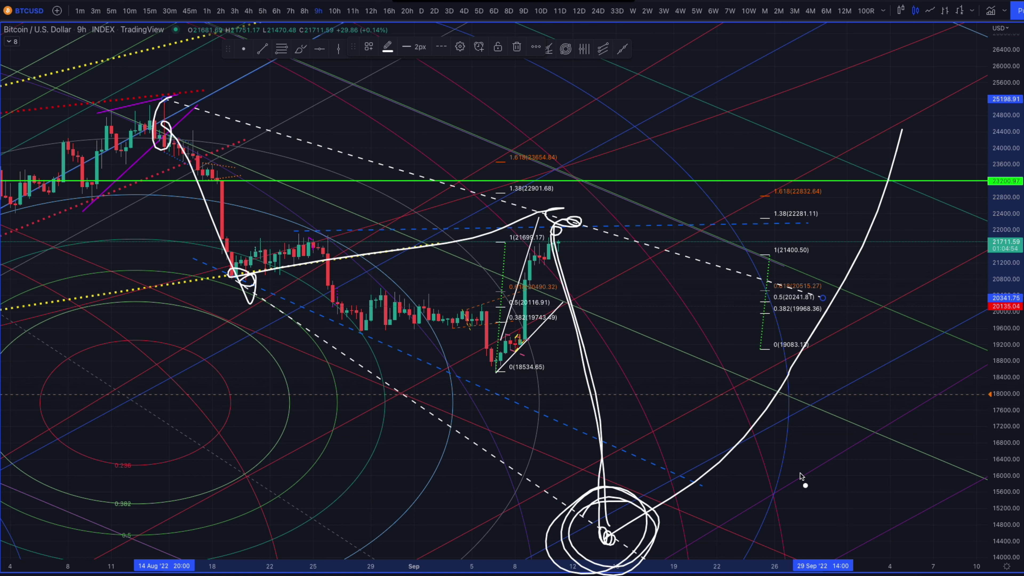
# - Switch Bitcoin to the daily timeframe and move the end of the lower red trendline to about 1,698 on 8 September 2022
pyautogui.write('1D')
pyautogui.press('Return')
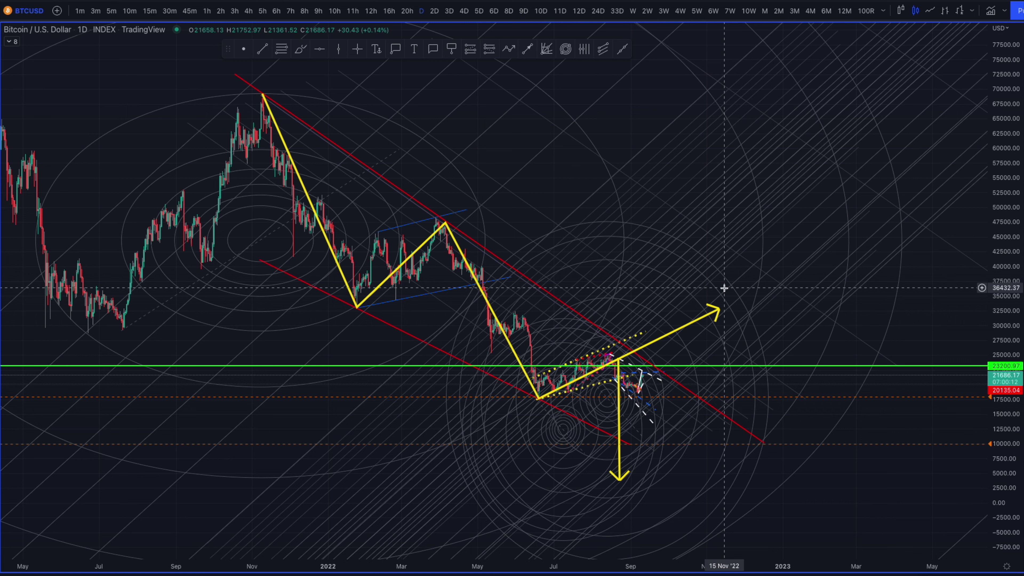
pyautogui.moveTo(554, 398)
pyautogui.mouseDown()
pyautogui.moveTo(549, 407)
pyautogui.moveTo(524, 393)
pyautogui.moveTo(552, 387)
pyautogui.moveTo(523, 388)
pyautogui.mouseUp()
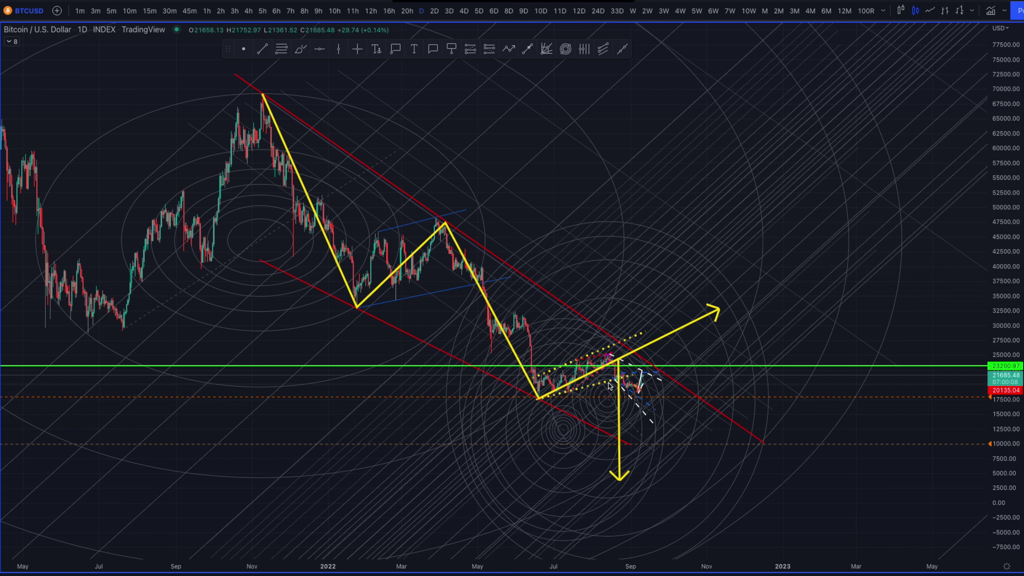
pyautogui.moveTo(645, 366)
pyautogui.mouseDown()
pyautogui.moveTo(611, 375)
pyautogui.moveTo(651, 392)
pyautogui.mouseUp()
pyautogui.click(629, 445)
pyautogui.moveTo(629, 445); pyautogui.dragTo(639, 493)
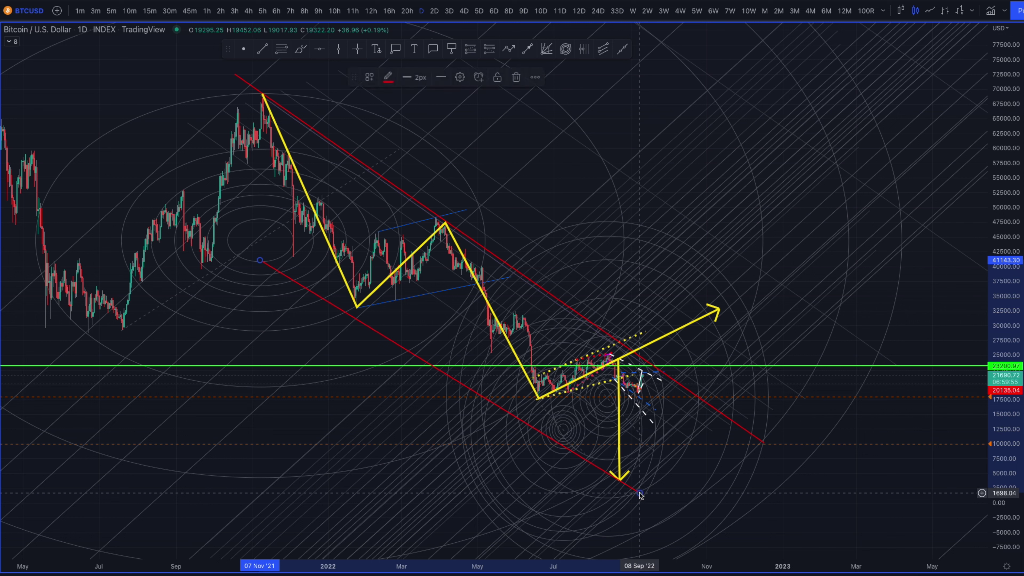
# - Move the yellow path's June low to about 4,736 on 14 August 2022 and delete the vertical yellow arrow
pyautogui.click(539, 399)
pyautogui.moveTo(539, 398); pyautogui.dragTo(609, 476)
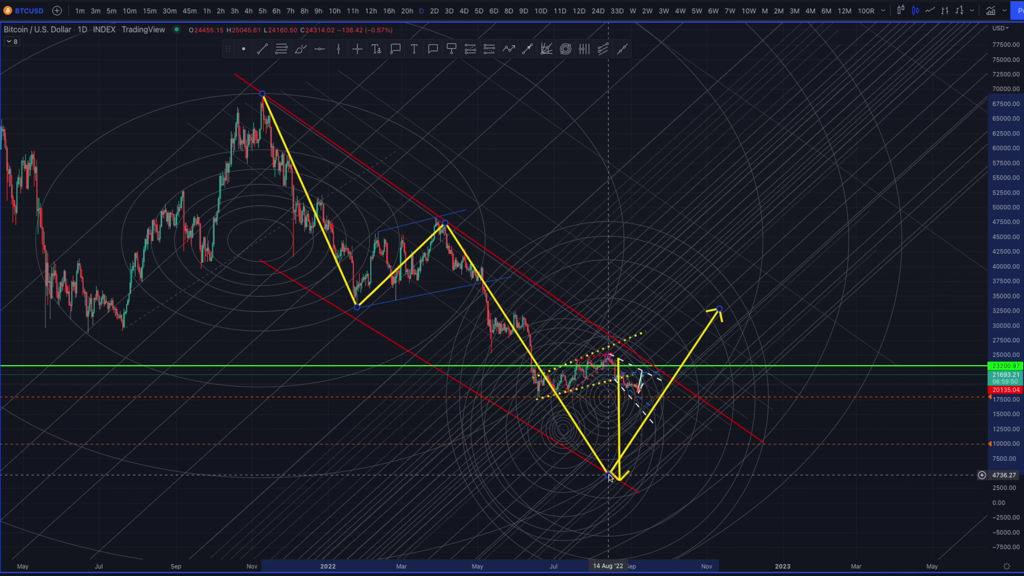
pyautogui.click(619, 419)
pyautogui.press('Delete')
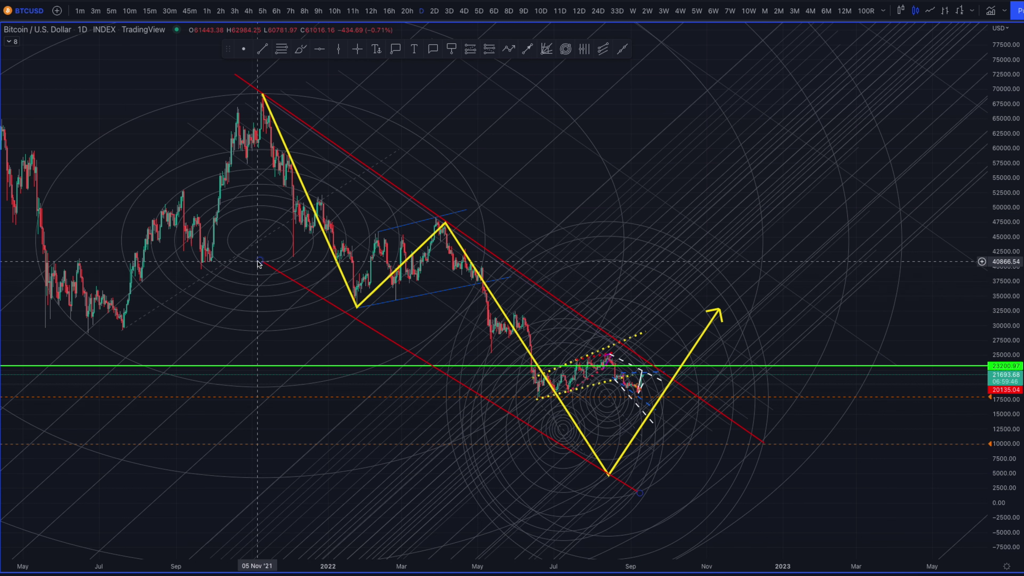
# - Realign the lower red trendline to run from about 43,002 to 3,997 and raise the yellow path's August low onto it
pyautogui.moveTo(261, 260); pyautogui.dragTo(262, 249)
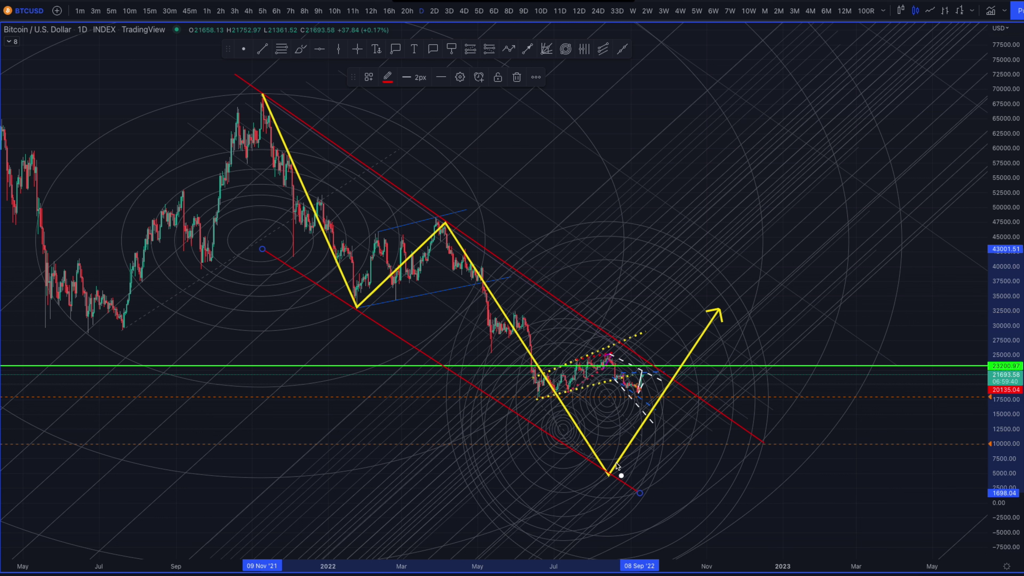
pyautogui.moveTo(617, 465)
pyautogui.mouseDown()
pyautogui.moveTo(605, 486)
pyautogui.moveTo(609, 454)
pyautogui.mouseUp()
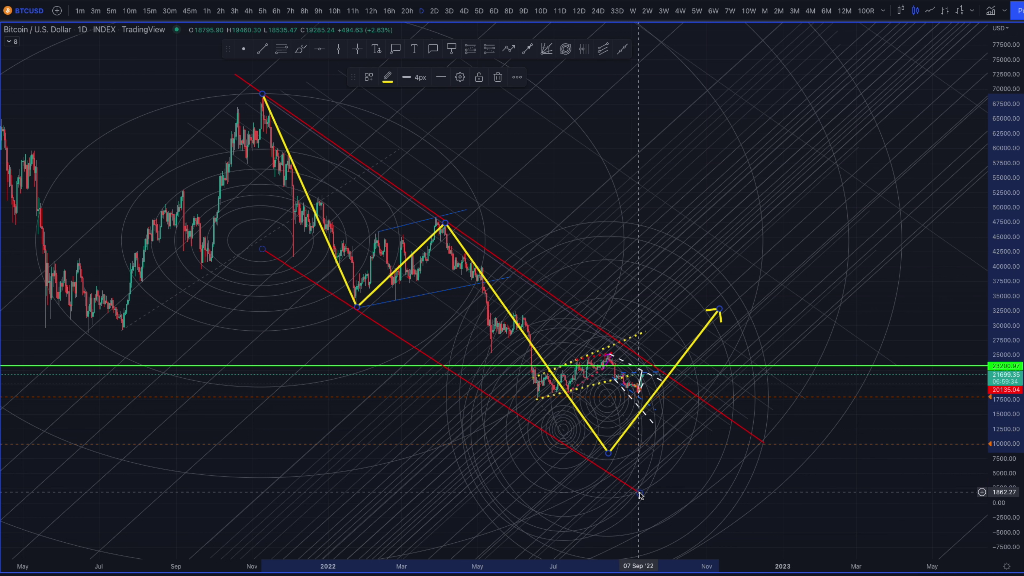
pyautogui.moveTo(638, 491); pyautogui.dragTo(651, 479)
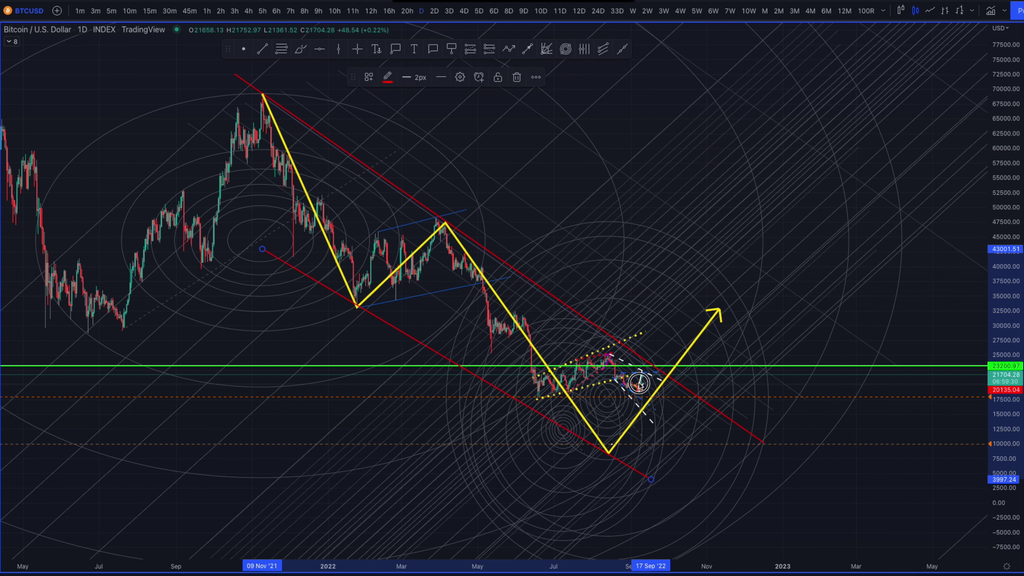
# - Sketch and clear a steeper decline, and stretch the yellow path to a 19 October low and an arrowhead near 33,066 on 10 February 2023
pyautogui.moveTo(641, 384); pyautogui.dragTo(707, 481)
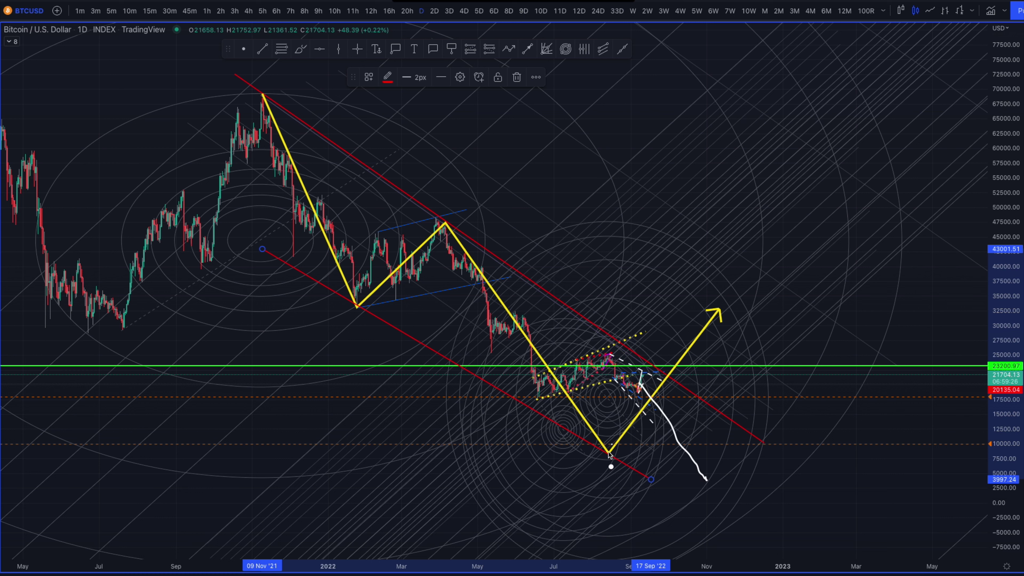
pyautogui.hotkey('ctrl', 'z')
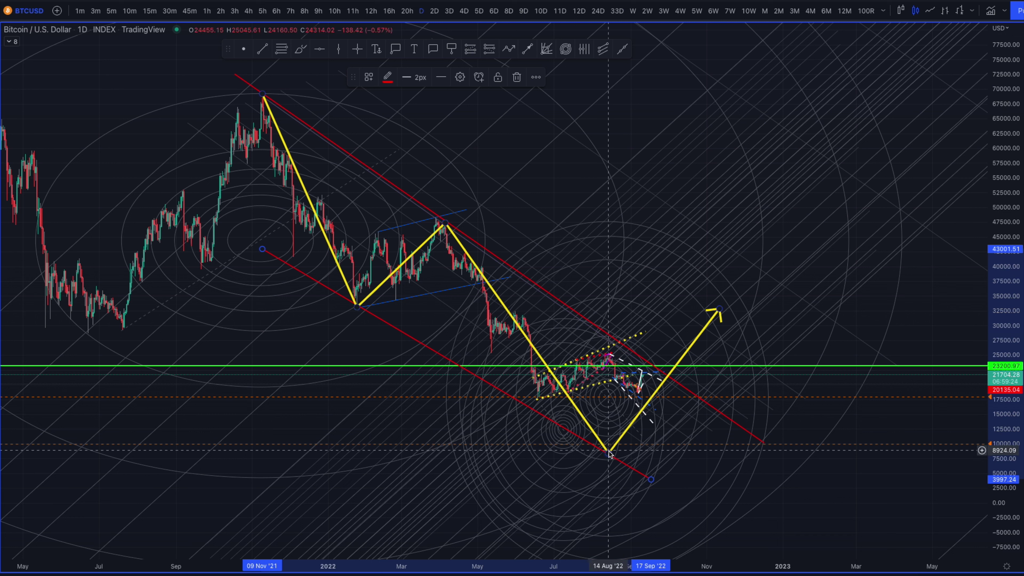
pyautogui.moveTo(609, 453)
pyautogui.mouseDown()
pyautogui.moveTo(679, 467)
pyautogui.moveTo(691, 455)
pyautogui.mouseUp()
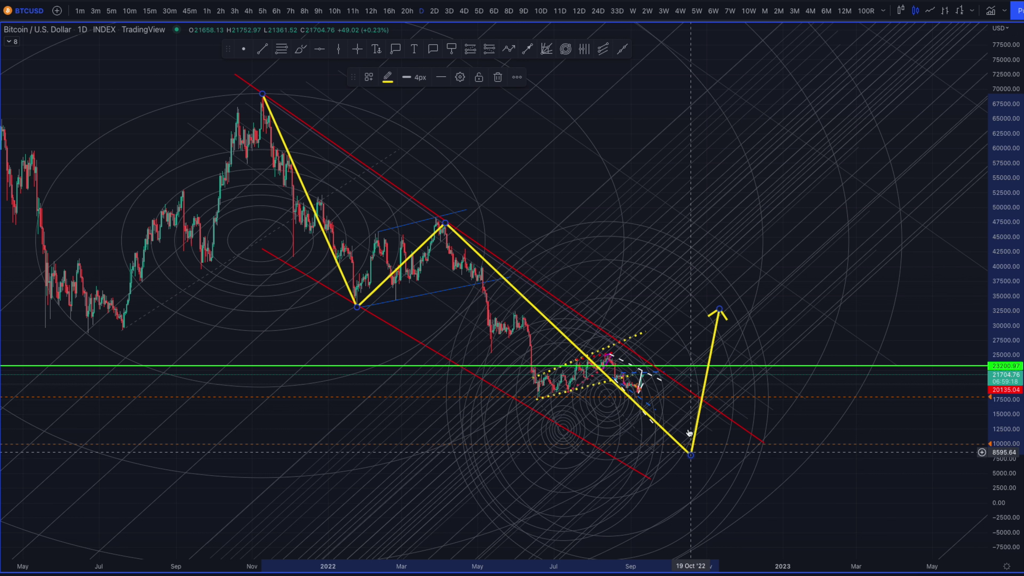
pyautogui.moveTo(719, 309); pyautogui.dragTo(833, 307)
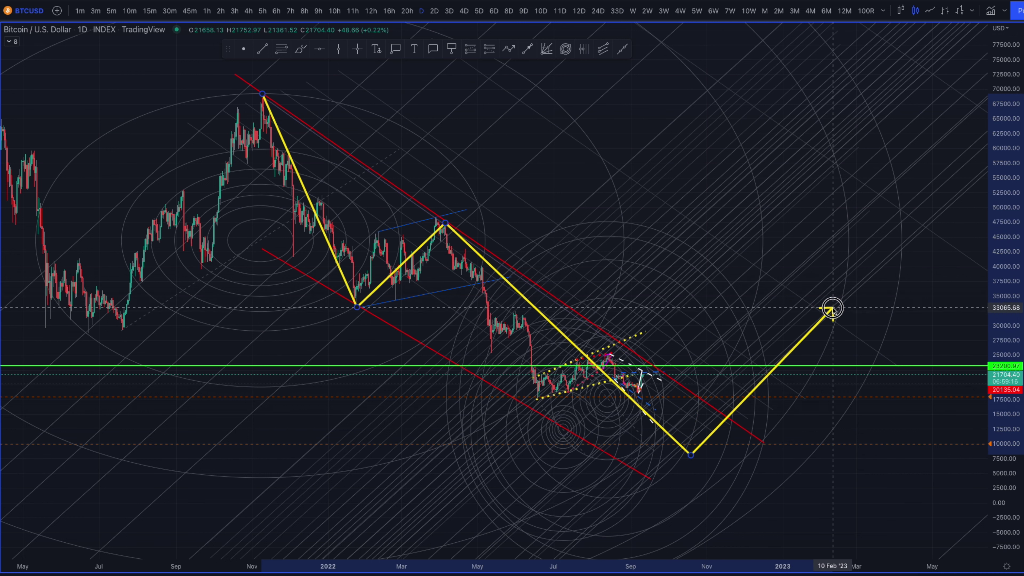
# - Extend the lower red trendline to about 2,519 on 28 October, and move the yellow path's low back to early September and circle it
pyautogui.moveTo(651, 480); pyautogui.dragTo(701, 489)
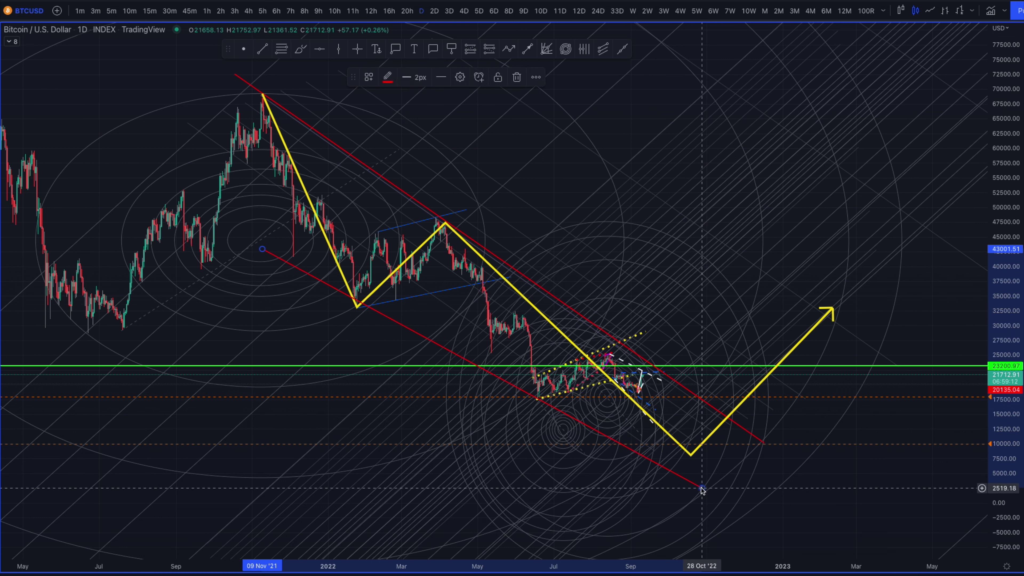
pyautogui.moveTo(691, 455)
pyautogui.mouseDown()
pyautogui.moveTo(639, 456)
pyautogui.moveTo(656, 455)
pyautogui.moveTo(642, 441)
pyautogui.mouseUp()
pyautogui.moveTo(733, 445)
pyautogui.mouseDown()
pyautogui.moveTo(764, 446)
pyautogui.moveTo(725, 446)
pyautogui.mouseUp()
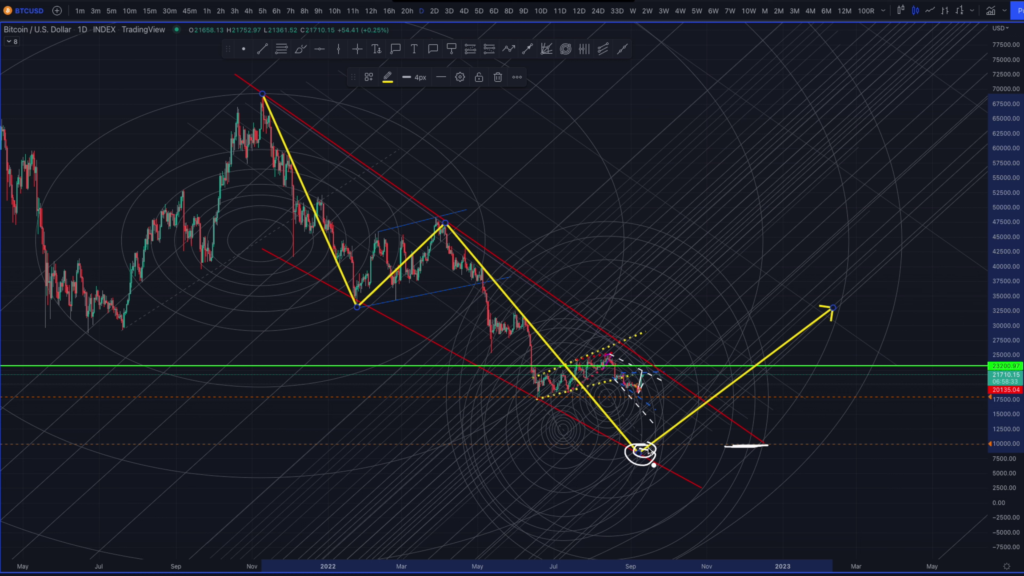
pyautogui.moveTo(648, 450)
pyautogui.mouseDown()
pyautogui.moveTo(631, 452)
pyautogui.moveTo(645, 458)
pyautogui.moveTo(635, 445)
pyautogui.mouseUp()
# - Fine-tune the lower red trendline to run from about 42,016 to 2,191 and seat the yellow path's September low on it
pyautogui.click(666, 469)
pyautogui.moveTo(700, 488); pyautogui.dragTo(698, 490)
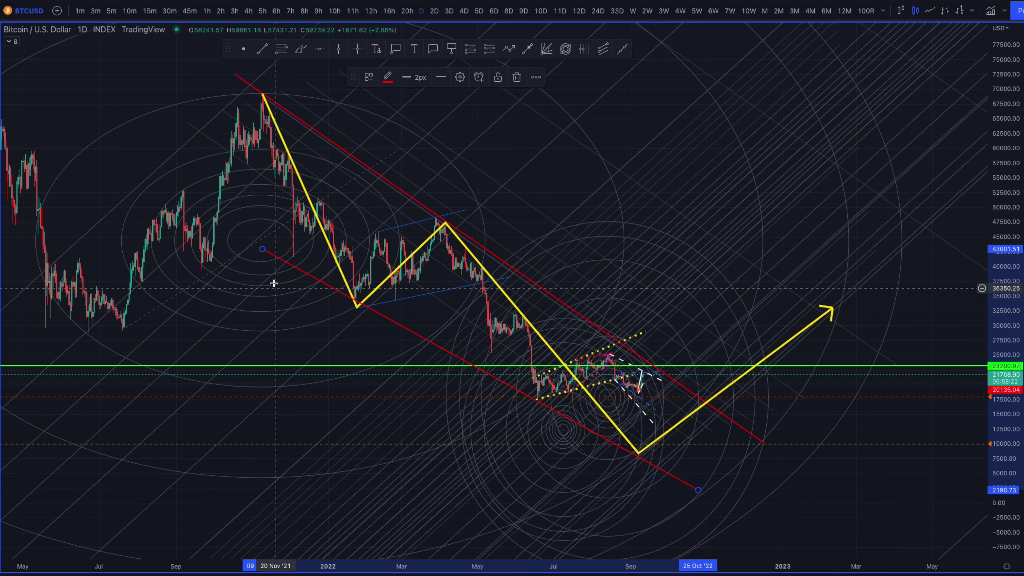
pyautogui.moveTo(262, 252); pyautogui.dragTo(263, 255)
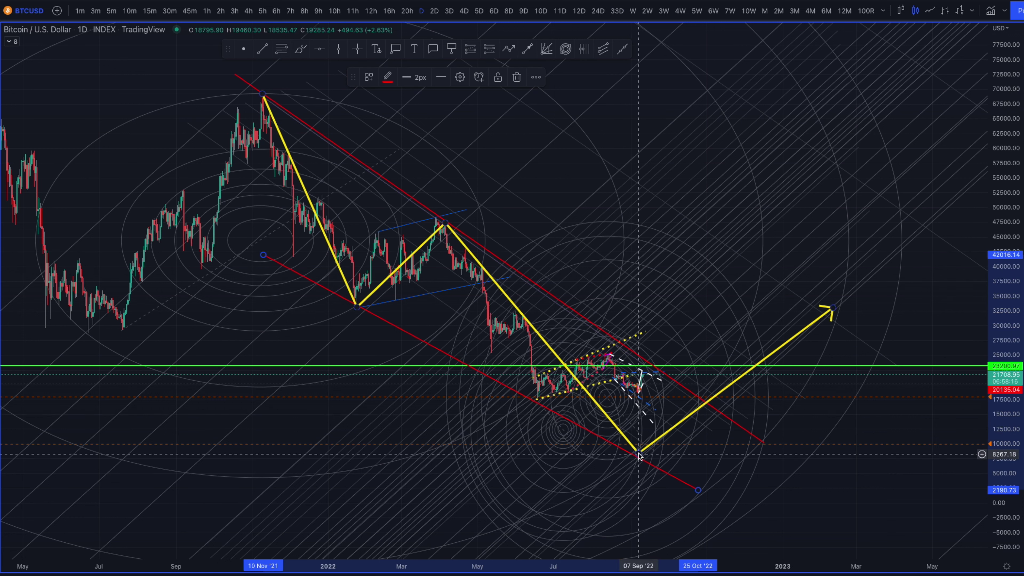
pyautogui.moveTo(642, 455); pyautogui.dragTo(639, 456)
# - Enlarge the daily chart around the June to September candles and stretch its price scale
pyautogui.scroll(2, 754, 496)
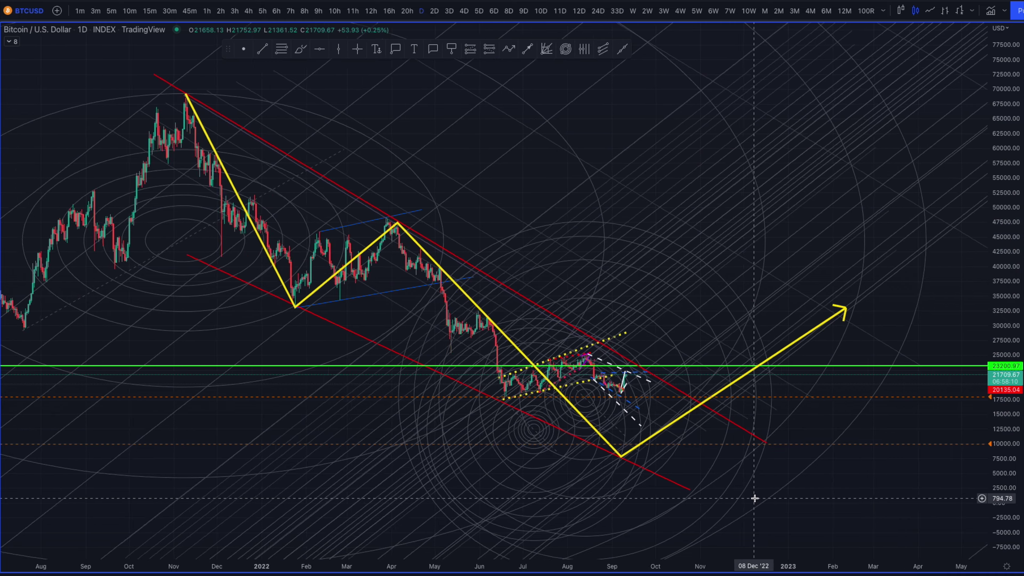
pyautogui.scroll(5, 755, 498)
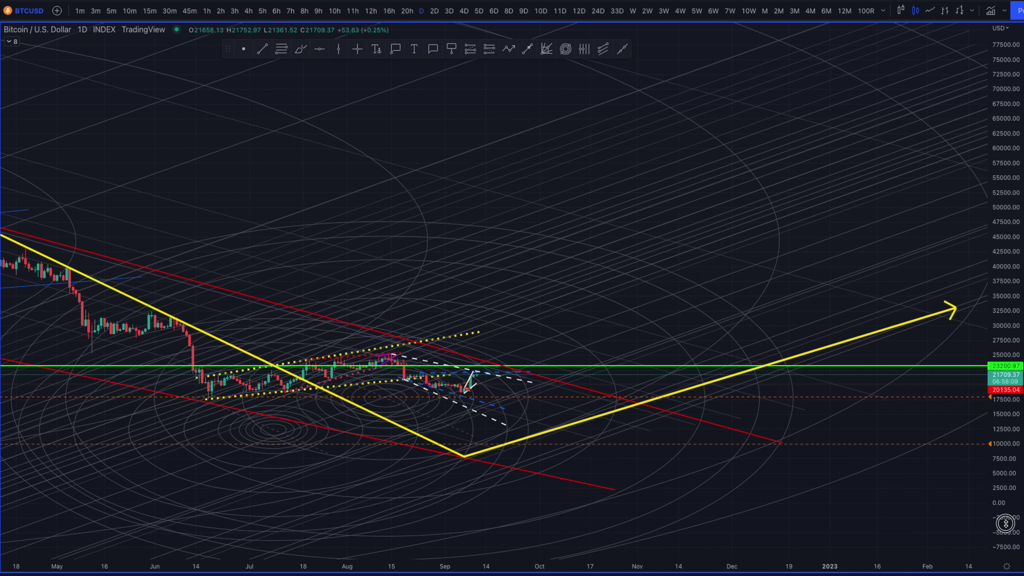
pyautogui.moveTo(1006, 524); pyautogui.dragTo(1006, 363)
pyautogui.scroll(2, 777, 431)
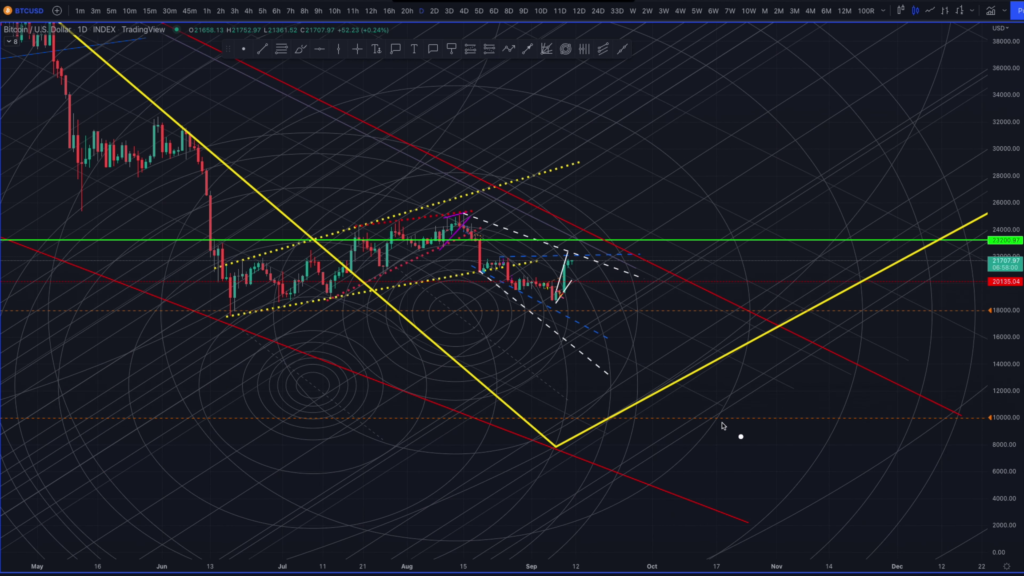
# - Sketch a drop from the September price to the yellow path's low, circle the June decline and that low, and clear the sketches
pyautogui.moveTo(570, 270); pyautogui.dragTo(559, 460)
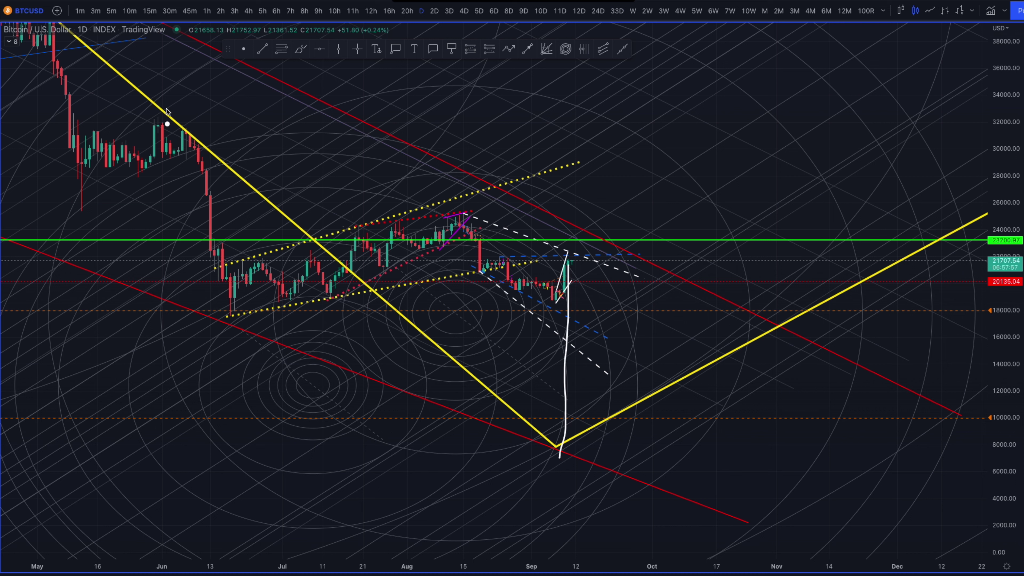
pyautogui.moveTo(195, 125)
pyautogui.mouseDown()
pyautogui.moveTo(208, 286)
pyautogui.moveTo(233, 164)
pyautogui.moveTo(197, 129)
pyautogui.mouseUp()
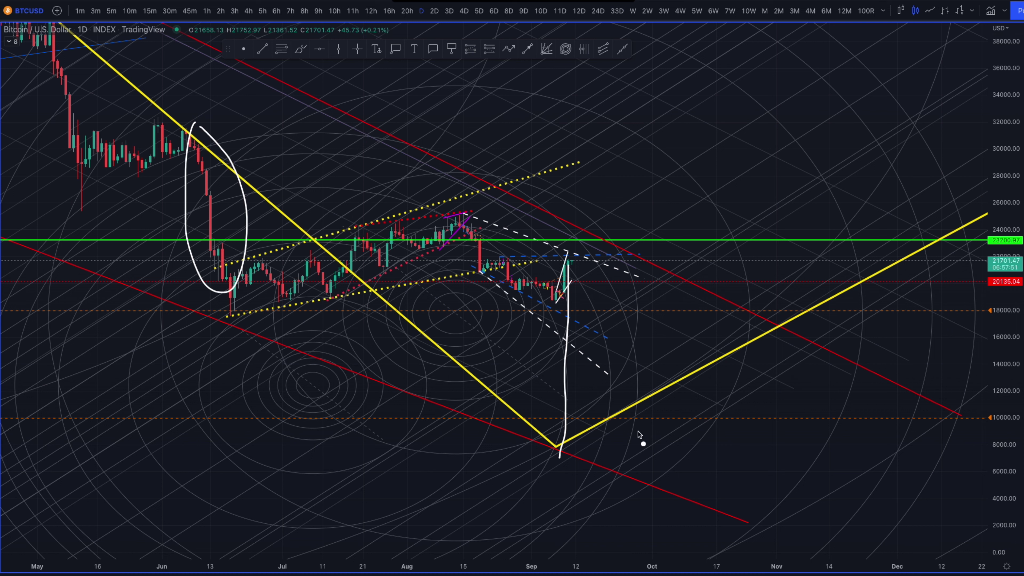
pyautogui.moveTo(571, 443)
pyautogui.mouseDown()
pyautogui.moveTo(558, 460)
pyautogui.moveTo(541, 448)
pyautogui.moveTo(567, 430)
pyautogui.moveTo(549, 446)
pyautogui.mouseUp()
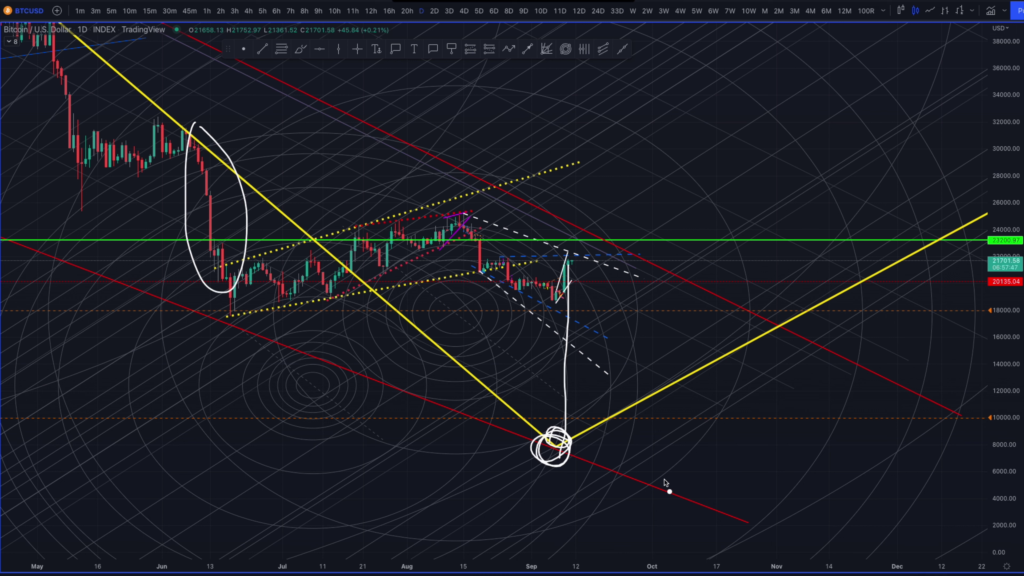
pyautogui.press('Escape')
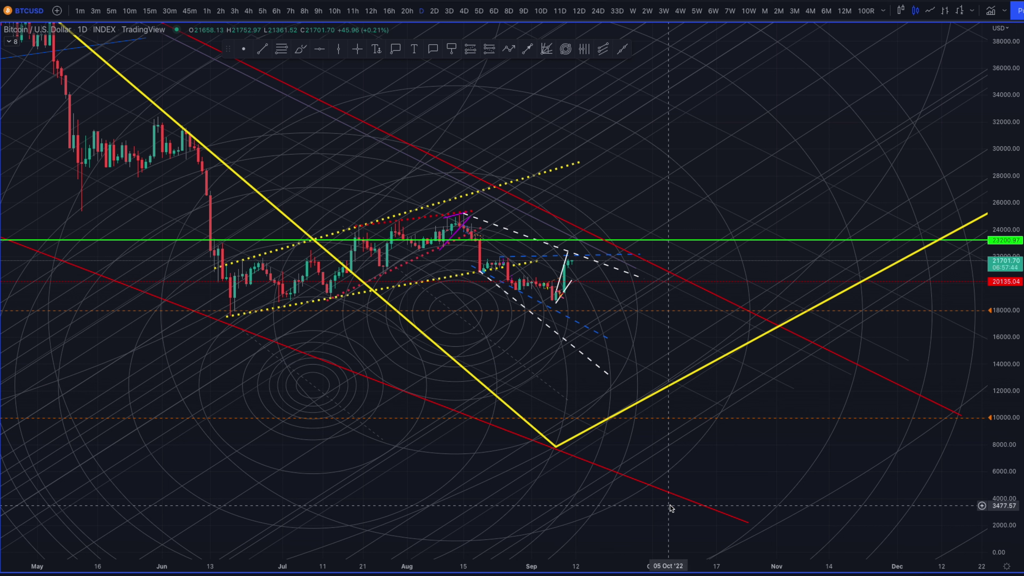
# - Raise the lower red trendline's end to about 3,152 on 25 October, and move the yellow path's low to about 11,000 in mid-September
pyautogui.click(748, 523)
pyautogui.moveTo(748, 524); pyautogui.dragTo(748, 510)
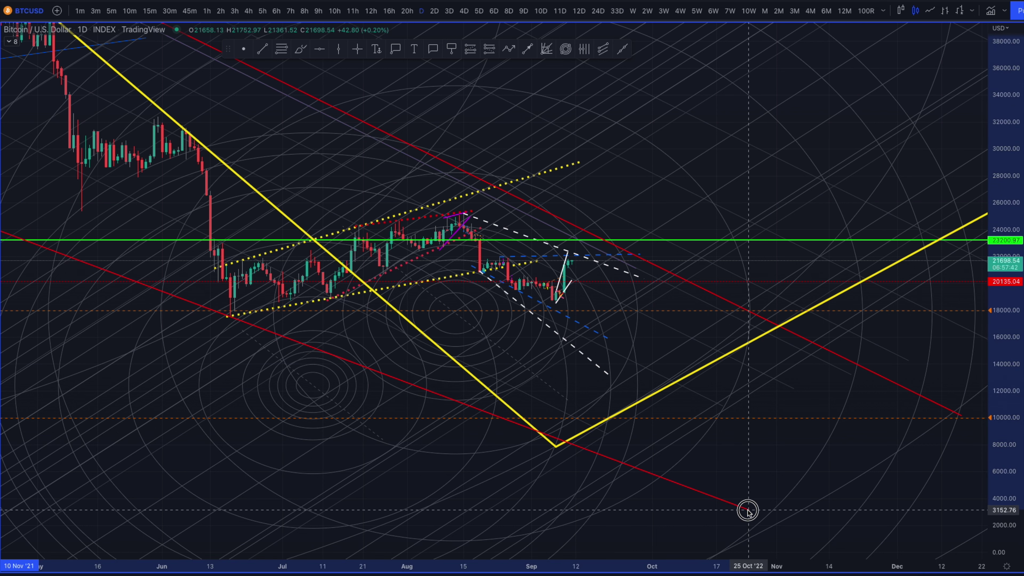
pyautogui.moveTo(246, 300); pyautogui.dragTo(246, 302)
pyautogui.press('Escape')
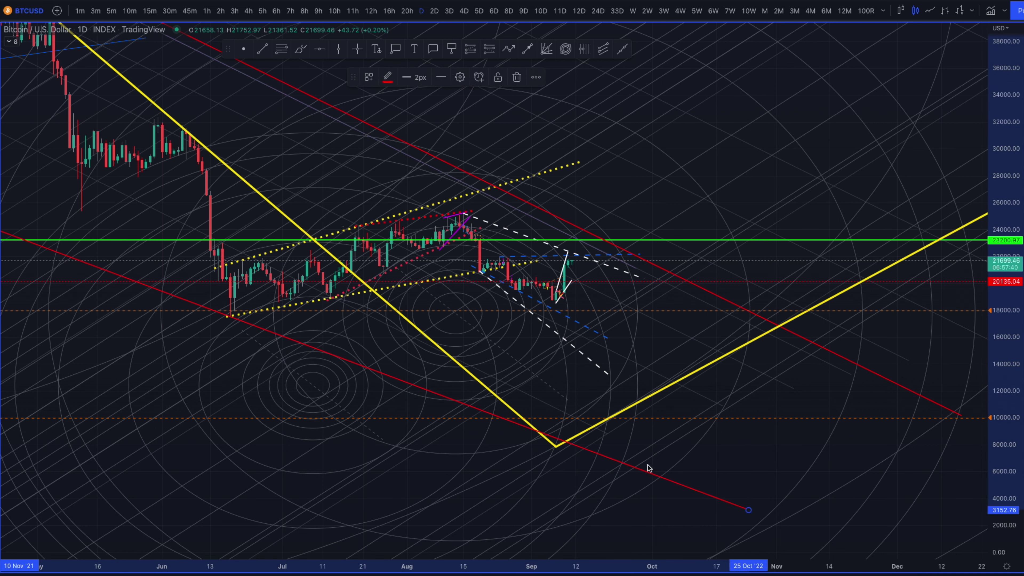
pyautogui.moveTo(556, 449); pyautogui.dragTo(589, 404)
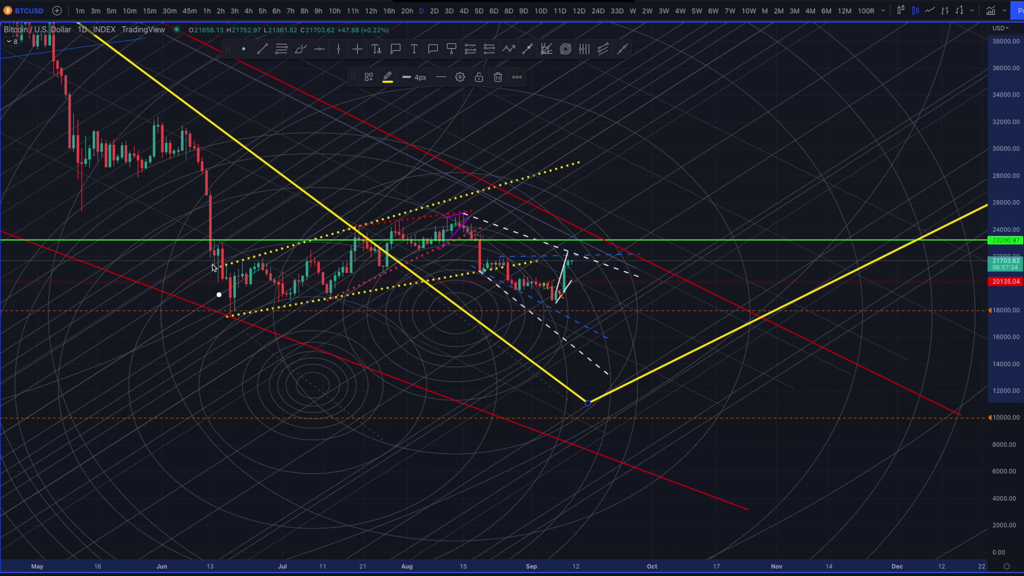
# - Sketch a curve from the circled June low through August to a September low and rebound, circle the lower red trendline, and clear the sketches
pyautogui.moveTo(245, 319)
pyautogui.mouseDown()
pyautogui.moveTo(229, 290)
pyautogui.moveTo(234, 301)
pyautogui.moveTo(399, 246)
pyautogui.moveTo(506, 260)
pyautogui.moveTo(591, 397)
pyautogui.moveTo(786, 226)
pyautogui.moveTo(814, 141)
pyautogui.mouseUp()
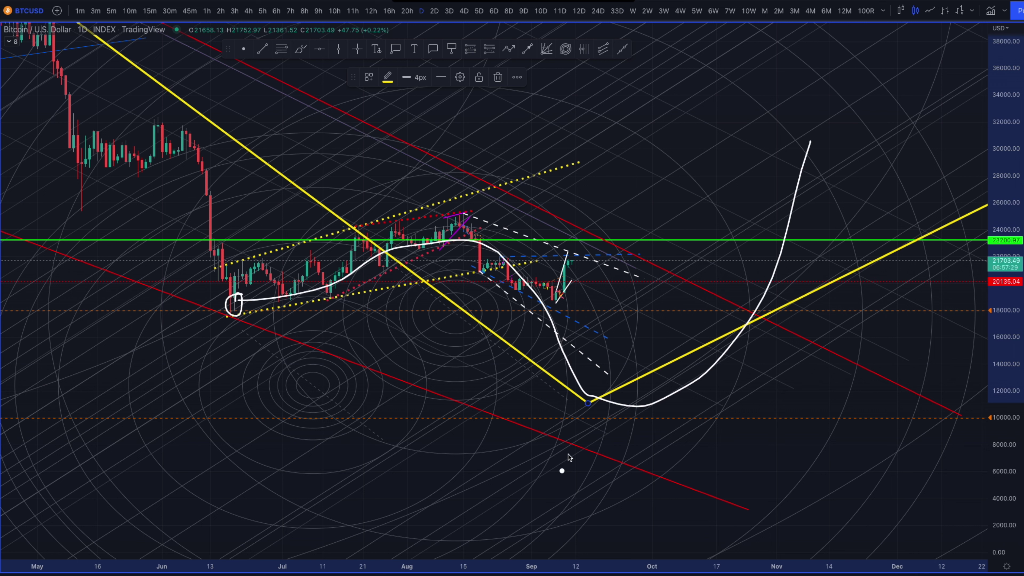
pyautogui.moveTo(568, 457)
pyautogui.mouseDown()
pyautogui.moveTo(564, 427)
pyautogui.moveTo(536, 448)
pyautogui.moveTo(573, 433)
pyautogui.moveTo(511, 461)
pyautogui.mouseUp()
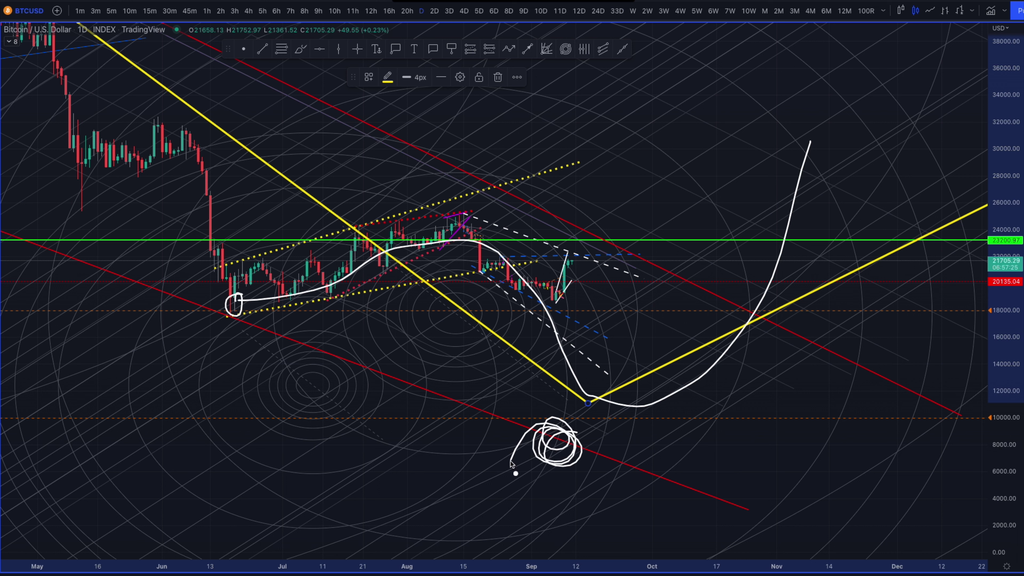
pyautogui.hotkey('ctrl', 'z')
pyautogui.hotkey('ctrl', 'z')
pyautogui.hotkey('ctrl', 'z')
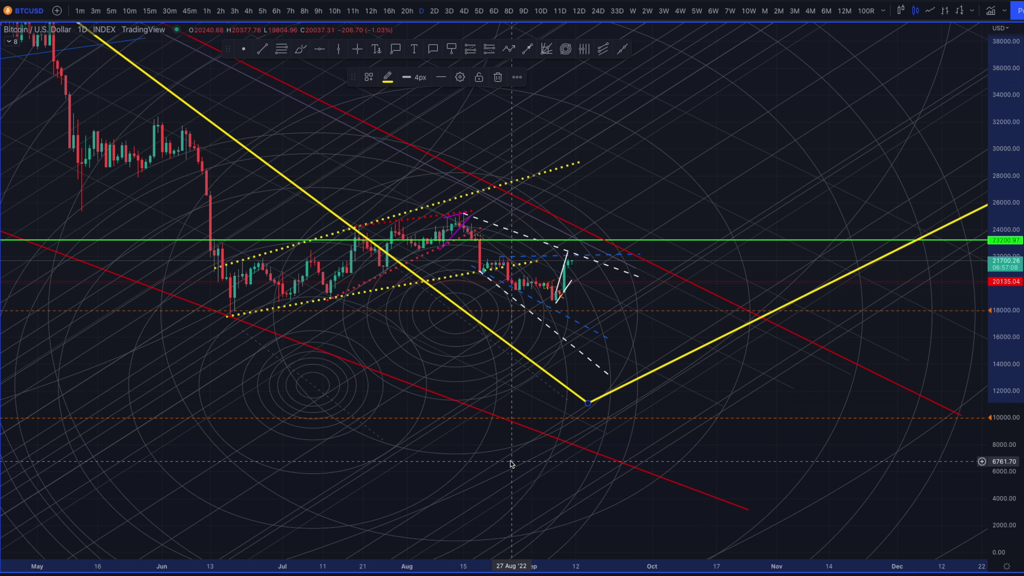
# - Sketch a decline from the September price to the lower red trendline in early October, mark a horizontal band near 20,500, and circle the target
pyautogui.moveTo(572, 263); pyautogui.dragTo(672, 479)
pyautogui.moveTo(572, 277); pyautogui.dragTo(689, 283)
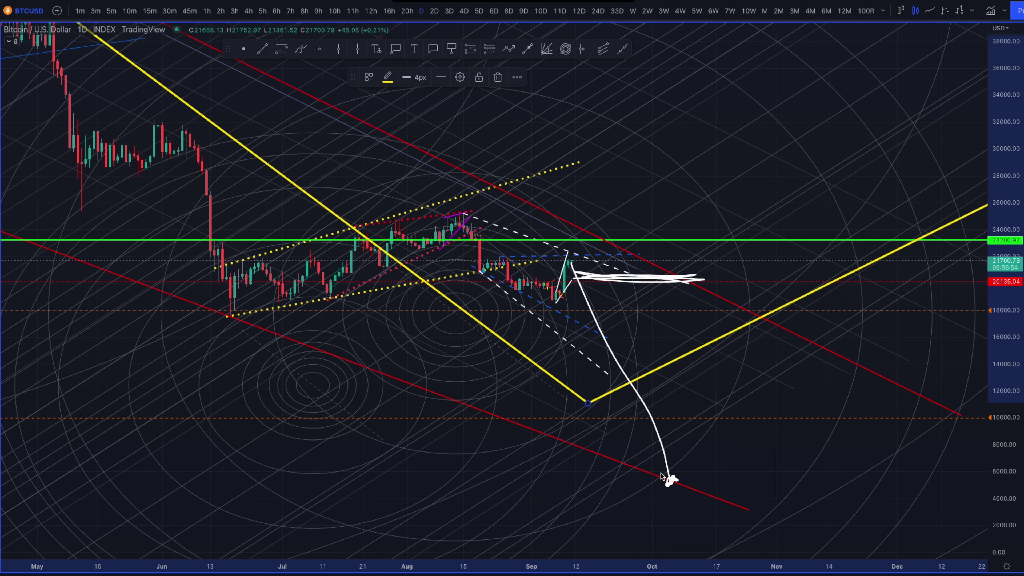
pyautogui.moveTo(665, 475)
pyautogui.mouseDown()
pyautogui.moveTo(679, 500)
pyautogui.moveTo(676, 484)
pyautogui.moveTo(727, 500)
pyautogui.moveTo(715, 548)
pyautogui.mouseUp()
pyautogui.moveTo(685, 479)
pyautogui.mouseDown()
pyautogui.moveTo(675, 484)
pyautogui.moveTo(685, 497)
pyautogui.moveTo(664, 501)
pyautogui.mouseUp()
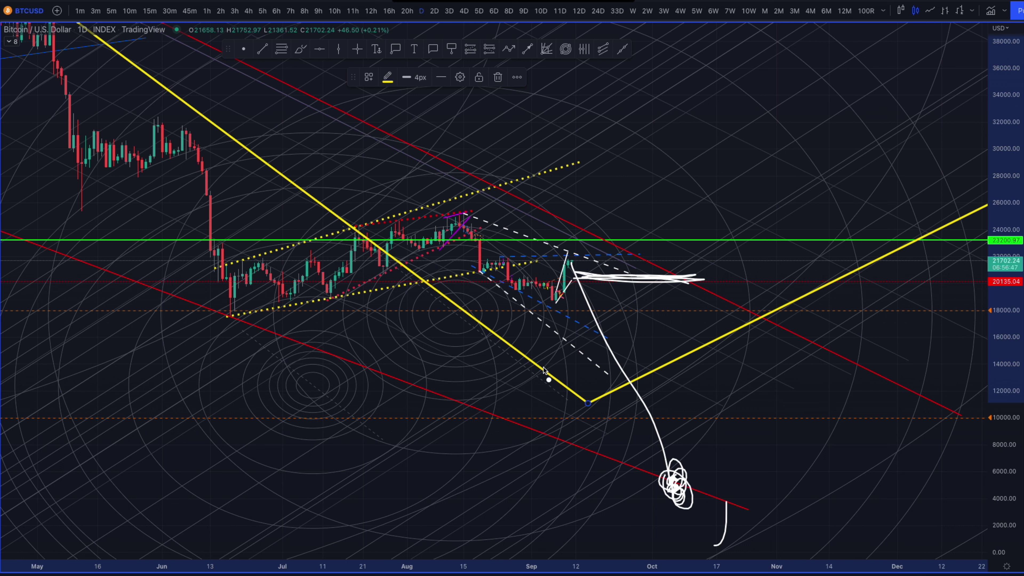
pyautogui.moveTo(575, 278); pyautogui.dragTo(587, 379)
pyautogui.click(575, 345)
# - Clear the sketches, extend both dashed white wedge lines into October, and seat the yellow path's low near 10,000 on 30 September
pyautogui.hotkey('ctrl', 'z')
pyautogui.hotkey('ctrl', 'z')
pyautogui.hotkey('ctrl', 'z')
pyautogui.hotkey('ctrl', 'z')
pyautogui.hotkey('ctrl', 'z')
pyautogui.hotkey('ctrl', 'z')
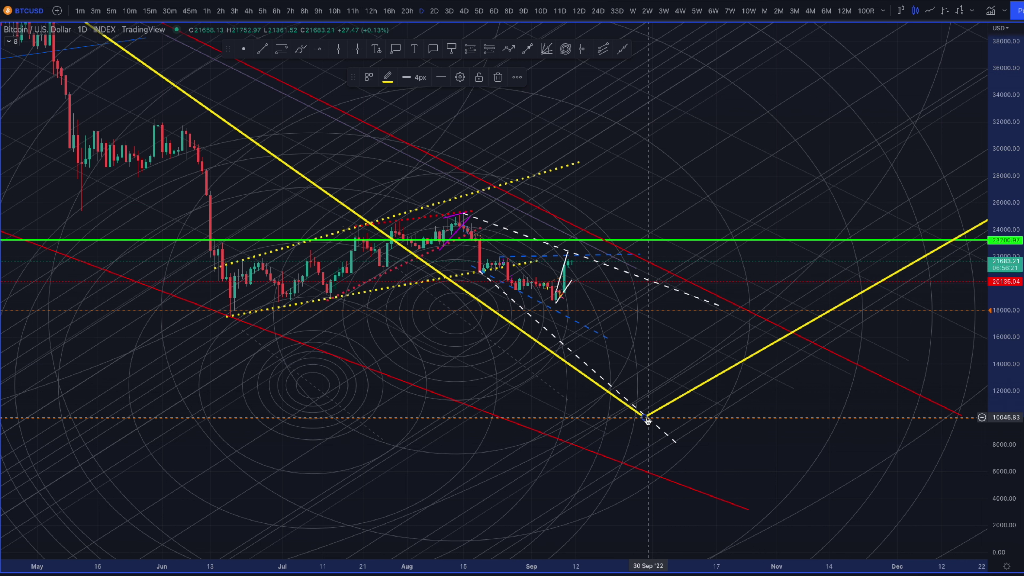
# - Sketch over the extended Bitcoin wedge from the mid-August high towards mid-November, and switch to the Ethereum/USD daily chart
pyautogui.click(464, 222)
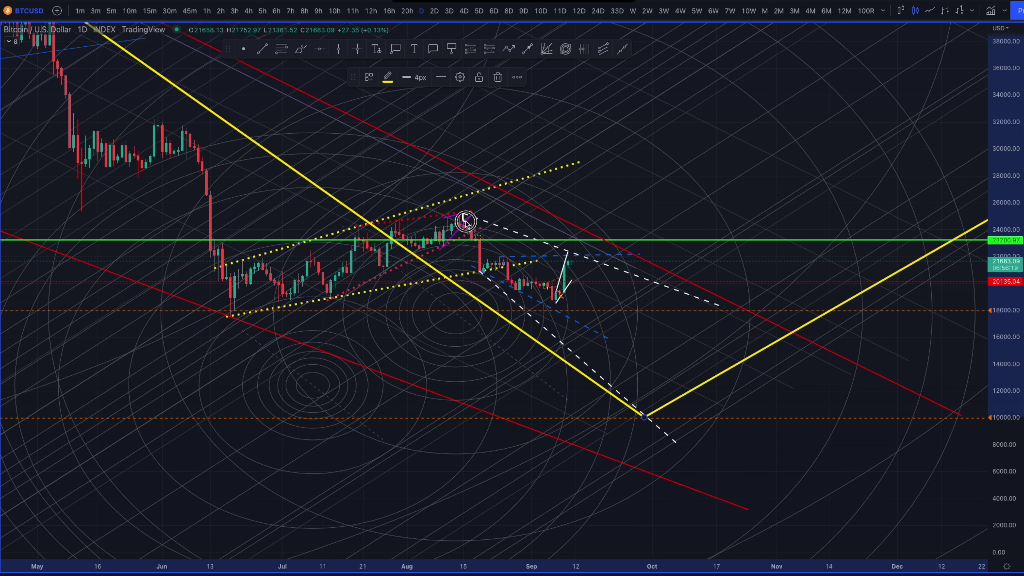
pyautogui.moveTo(465, 222)
pyautogui.mouseDown()
pyautogui.moveTo(482, 270)
pyautogui.moveTo(532, 273)
pyautogui.moveTo(587, 256)
pyautogui.moveTo(597, 339)
pyautogui.moveTo(637, 377)
pyautogui.moveTo(645, 418)
pyautogui.moveTo(833, 288)
pyautogui.mouseUp()
pyautogui.moveTo(716, 307); pyautogui.dragTo(816, 341)
pyautogui.moveTo(705, 291); pyautogui.dragTo(660, 252)
pyautogui.moveTo(789, 335)
pyautogui.mouseDown()
pyautogui.moveTo(822, 351)
pyautogui.moveTo(774, 337)
pyautogui.moveTo(827, 327)
pyautogui.moveTo(837, 280)
pyautogui.moveTo(762, 276)
pyautogui.mouseUp()
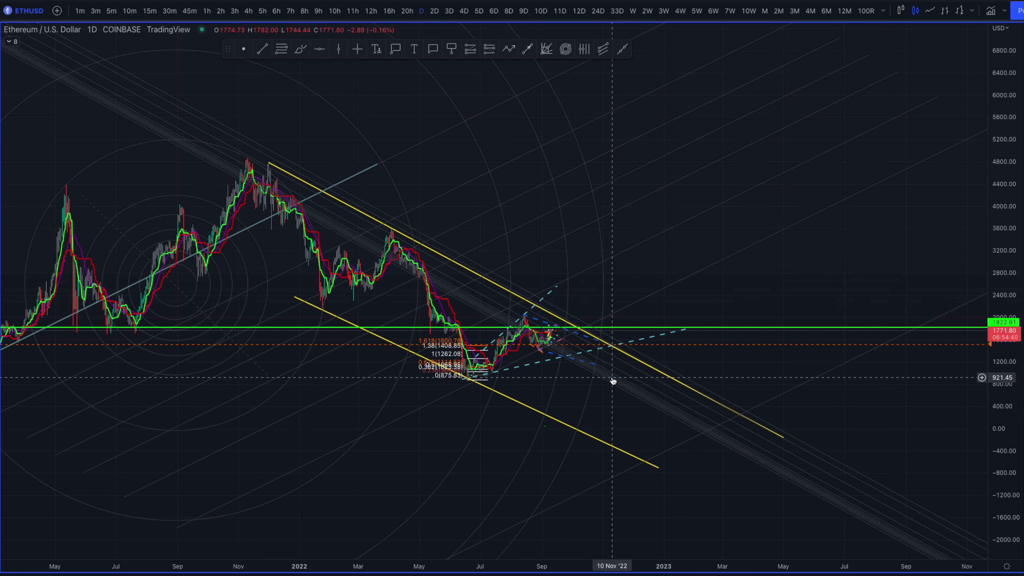
# - Trace Ethereum's swings from the circled December high to September, and outline both dashed cyan wedge boundaries
pyautogui.click(269, 164)
pyautogui.moveTo(269, 164)
pyautogui.mouseDown()
pyautogui.moveTo(296, 263)
pyautogui.moveTo(375, 247)
pyautogui.moveTo(447, 312)
pyautogui.moveTo(470, 383)
pyautogui.moveTo(468, 374)
pyautogui.moveTo(555, 327)
pyautogui.mouseUp()
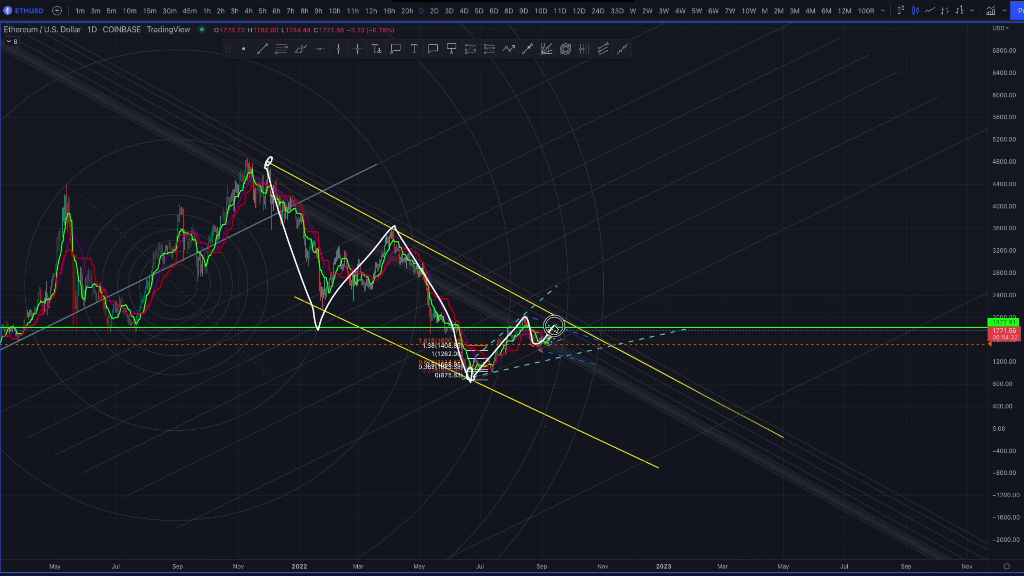
pyautogui.moveTo(554, 326); pyautogui.dragTo(554, 327)
pyautogui.moveTo(489, 342); pyautogui.dragTo(565, 281)
pyautogui.moveTo(521, 365); pyautogui.dragTo(669, 331)
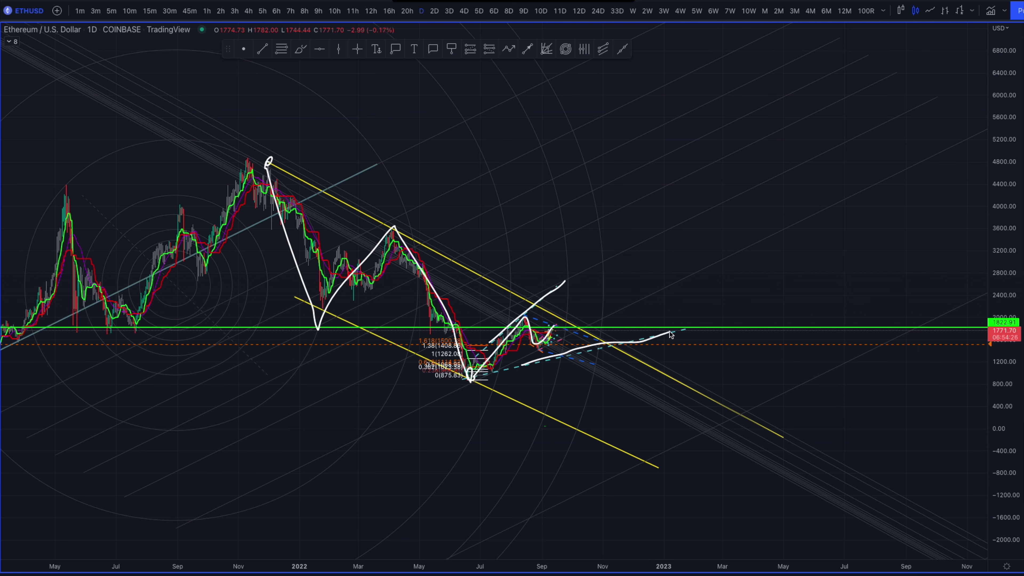
# - Sketch further strokes from the September candles across the dashed cyan wedge and yellow trendline, and clear the sketches
pyautogui.press('e')
pyautogui.moveTo(552, 339)
pyautogui.mouseDown()
pyautogui.moveTo(646, 322)
pyautogui.moveTo(708, 348)
pyautogui.mouseUp()
pyautogui.moveTo(617, 351); pyautogui.dragTo(683, 387)
pyautogui.press('Escape')
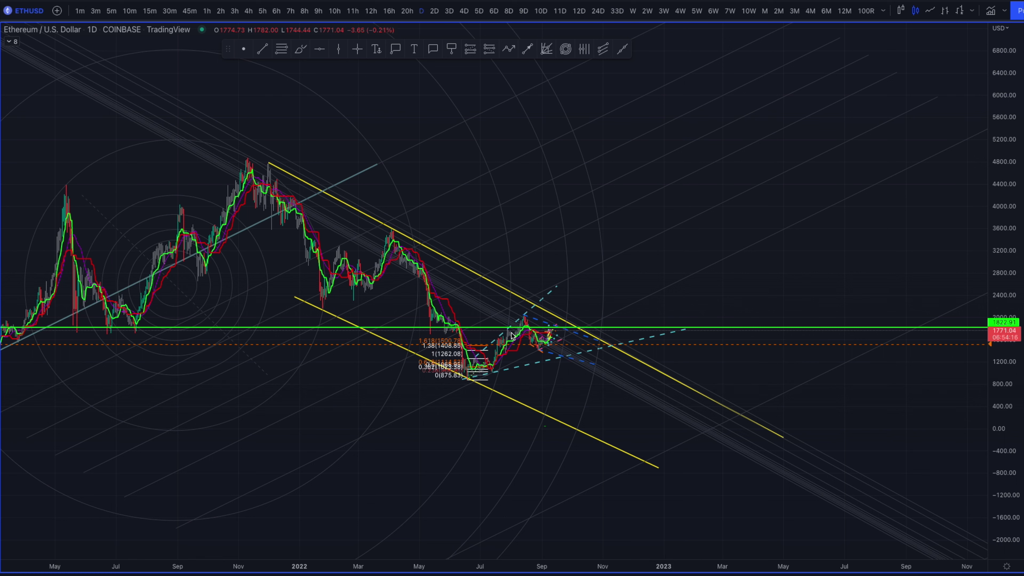
# - Sketch Ethereum's swings from the August high and a projected drop to the lower yellow trendline in early October
pyautogui.moveTo(527, 318)
pyautogui.mouseDown()
pyautogui.moveTo(586, 336)
pyautogui.moveTo(580, 358)
pyautogui.moveTo(599, 368)
pyautogui.mouseUp()
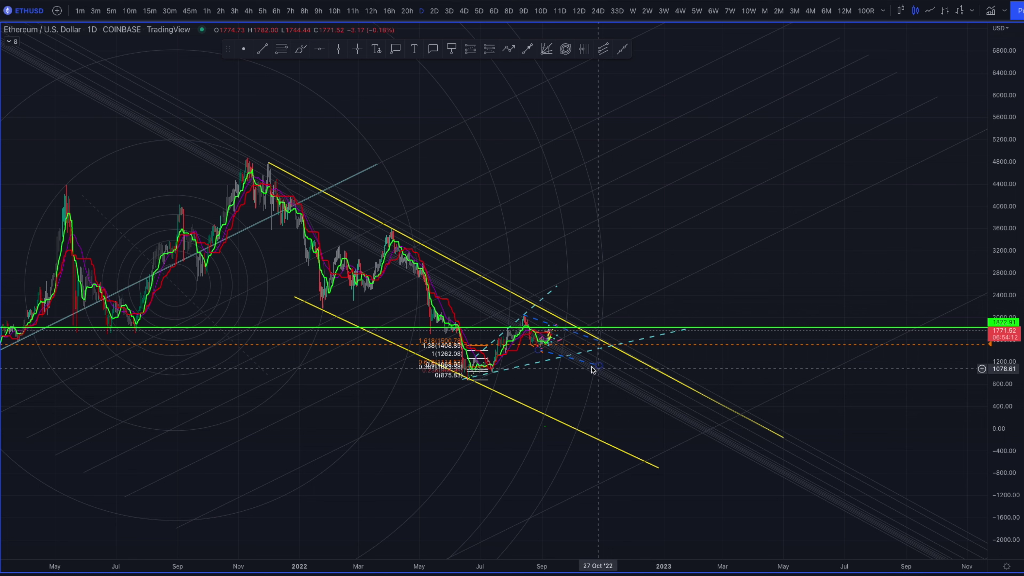
pyautogui.moveTo(522, 319)
pyautogui.mouseDown()
pyautogui.moveTo(539, 347)
pyautogui.moveTo(556, 324)
pyautogui.moveTo(572, 358)
pyautogui.moveTo(610, 311)
pyautogui.mouseUp()
pyautogui.moveTo(539, 349); pyautogui.dragTo(577, 426)
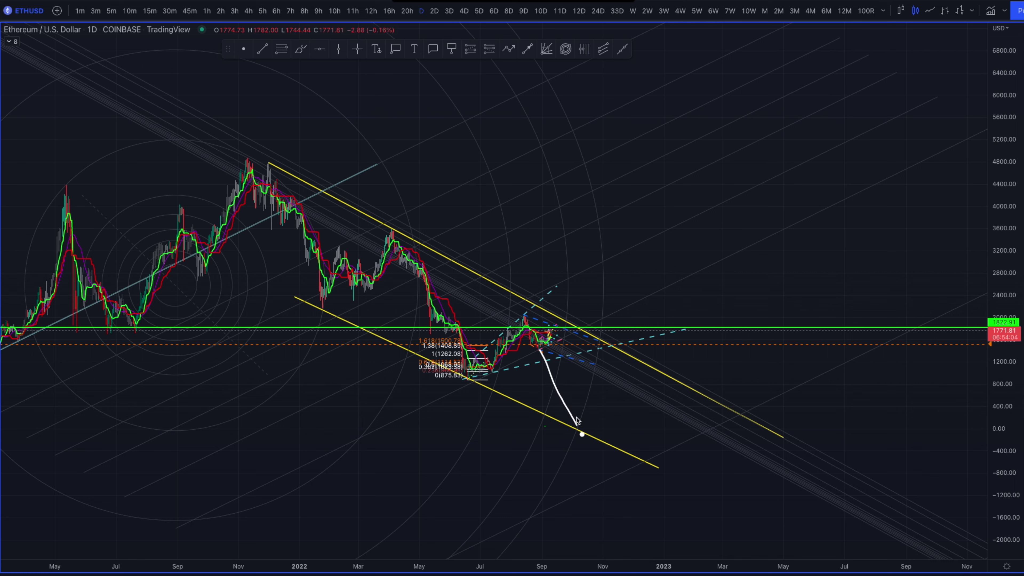
pyautogui.moveTo(526, 318)
pyautogui.mouseDown()
pyautogui.moveTo(551, 339)
pyautogui.moveTo(559, 325)
pyautogui.moveTo(572, 411)
pyautogui.mouseUp()
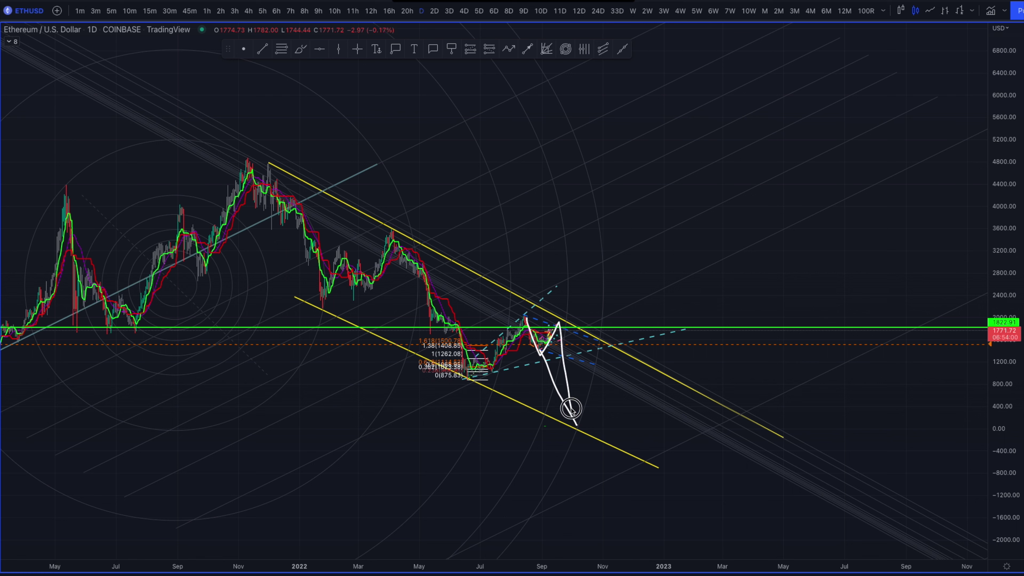
# - Circle the crossing at the dashed cyan support, and sketch a rebound to late December under a falling line from the August high
pyautogui.moveTo(604, 352); pyautogui.dragTo(565, 357)
pyautogui.moveTo(574, 416)
pyautogui.mouseDown()
pyautogui.moveTo(596, 412)
pyautogui.moveTo(653, 347)
pyautogui.moveTo(626, 346)
pyautogui.moveTo(661, 358)
pyautogui.mouseUp()
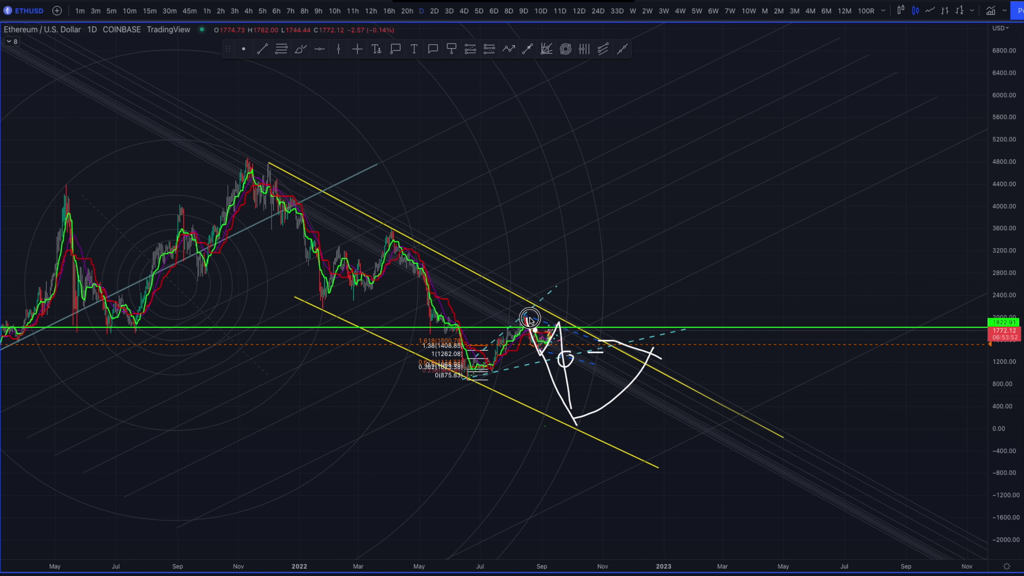
pyautogui.moveTo(529, 320)
pyautogui.mouseDown()
pyautogui.moveTo(643, 363)
pyautogui.moveTo(657, 355)
pyautogui.moveTo(647, 365)
pyautogui.moveTo(658, 369)
pyautogui.mouseUp()
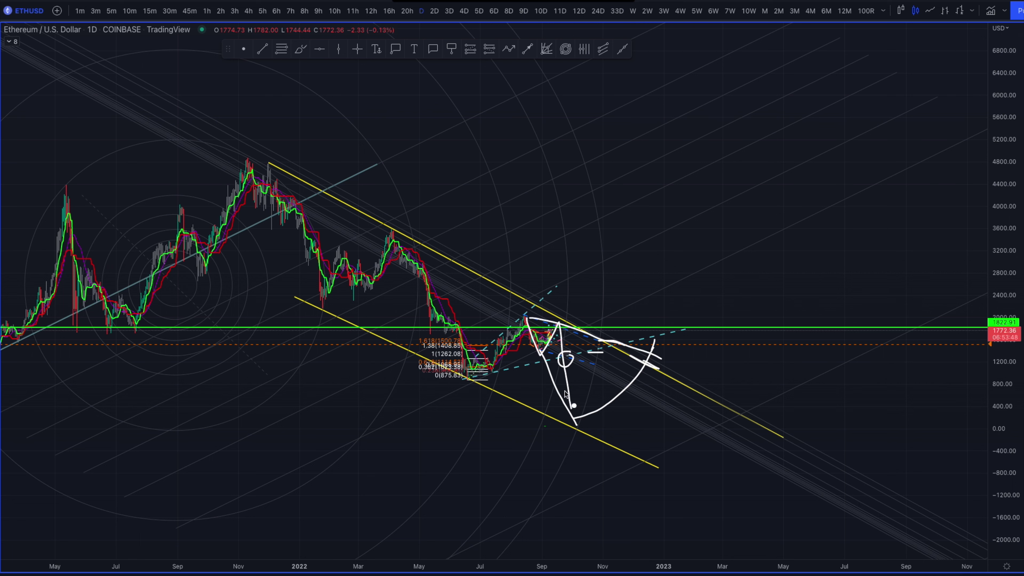
# - Sketch a steep drop from September's price to the lower yellow trendline, and delete the Fibonacci levels at the June to July low
pyautogui.moveTo(556, 340); pyautogui.dragTo(571, 422)
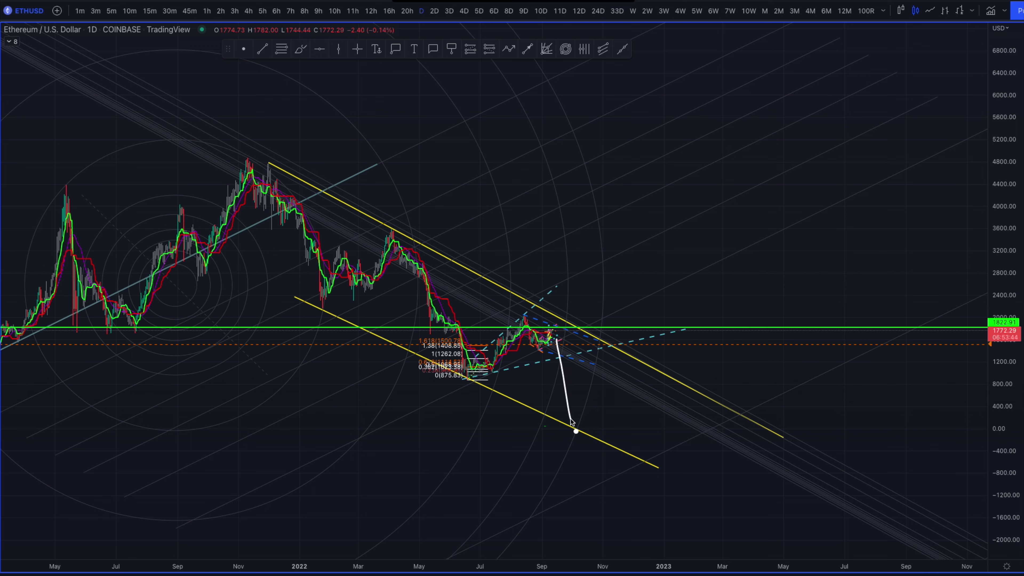
pyautogui.click(464, 372)
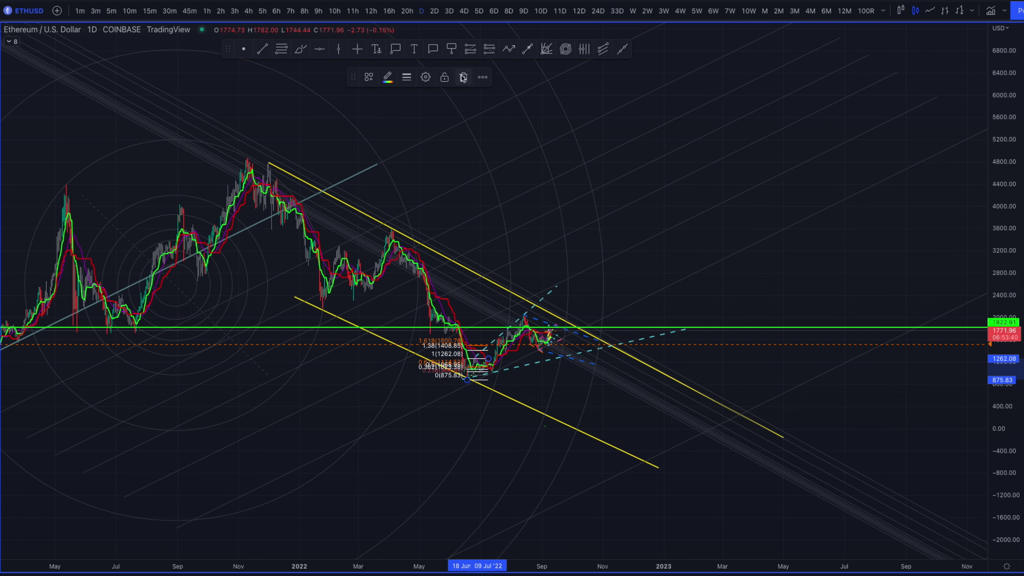
pyautogui.click(463, 77)
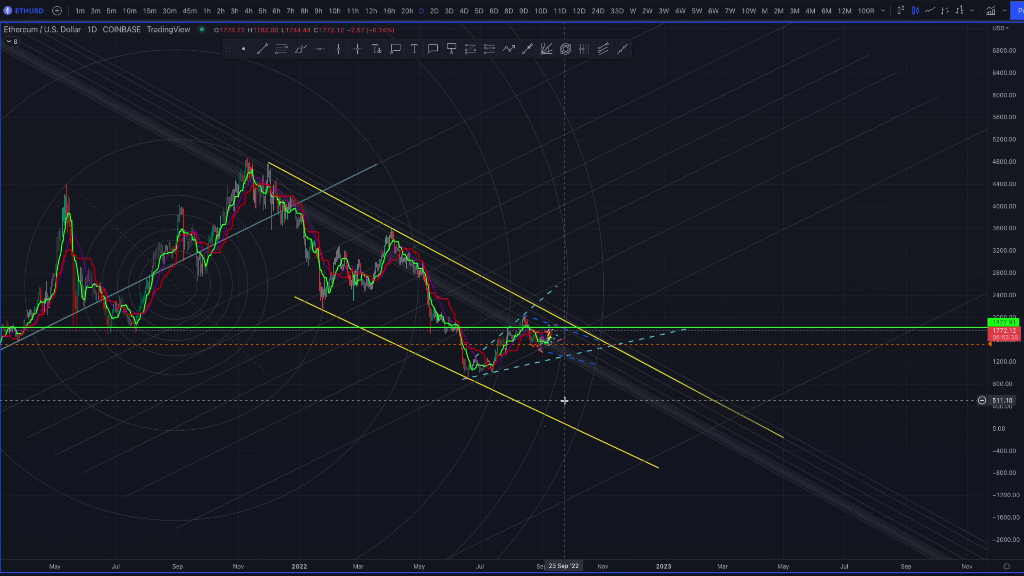